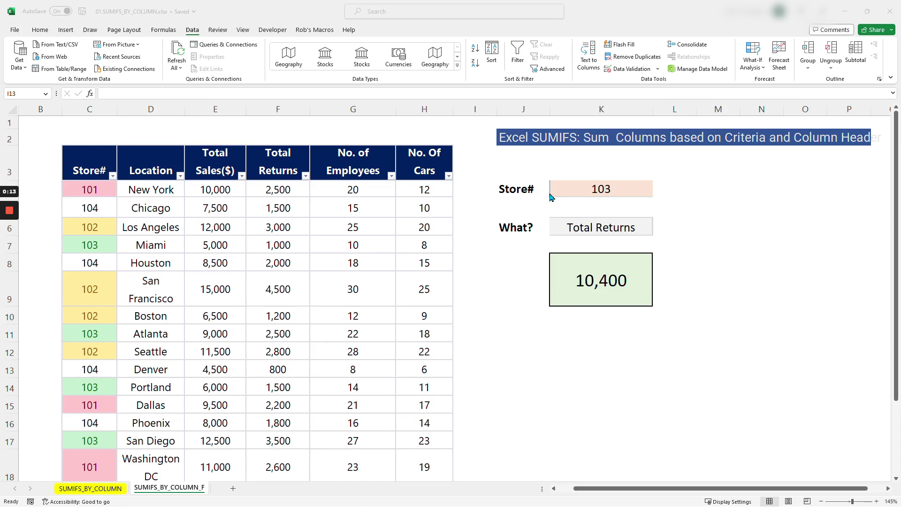
Set the Store# criterion to 104 and examine the What? cell and the SUMIFS result formula in K8
left_click(580, 194)
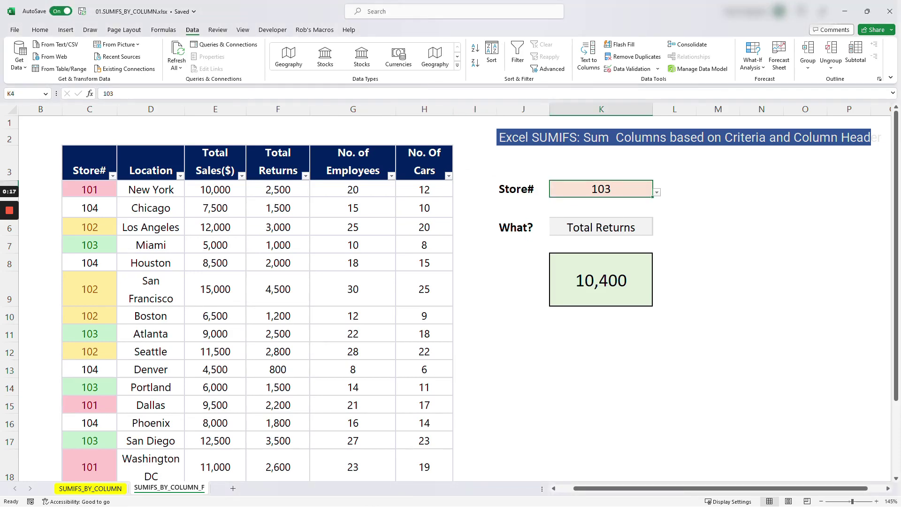
left_click(656, 193)
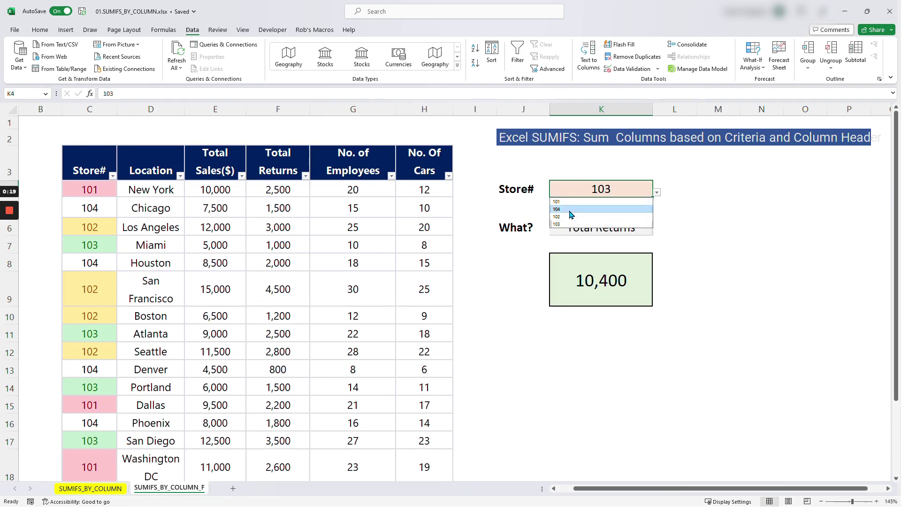
left_click(571, 210)
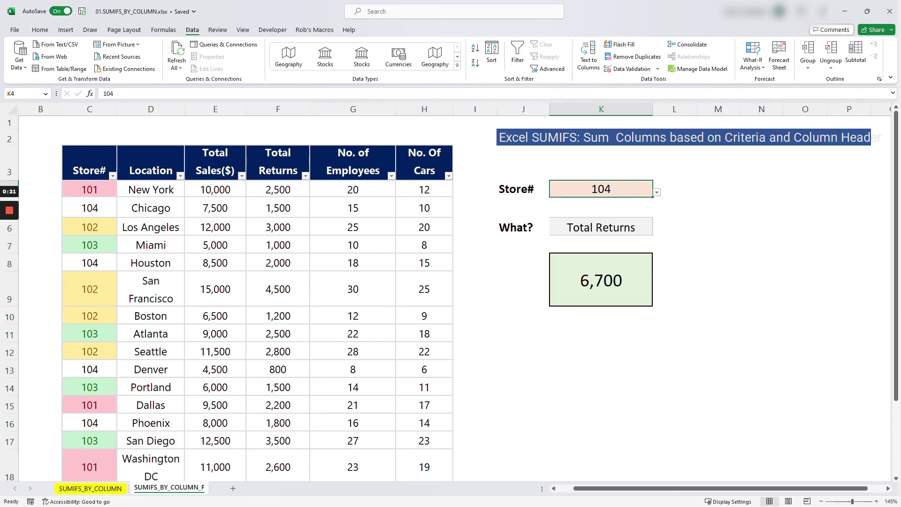
left_click(601, 227)
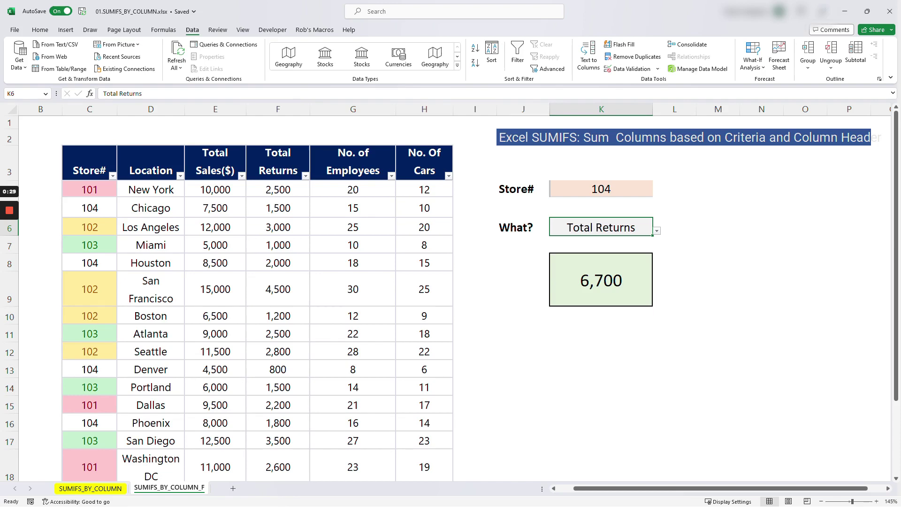
left_click(601, 280)
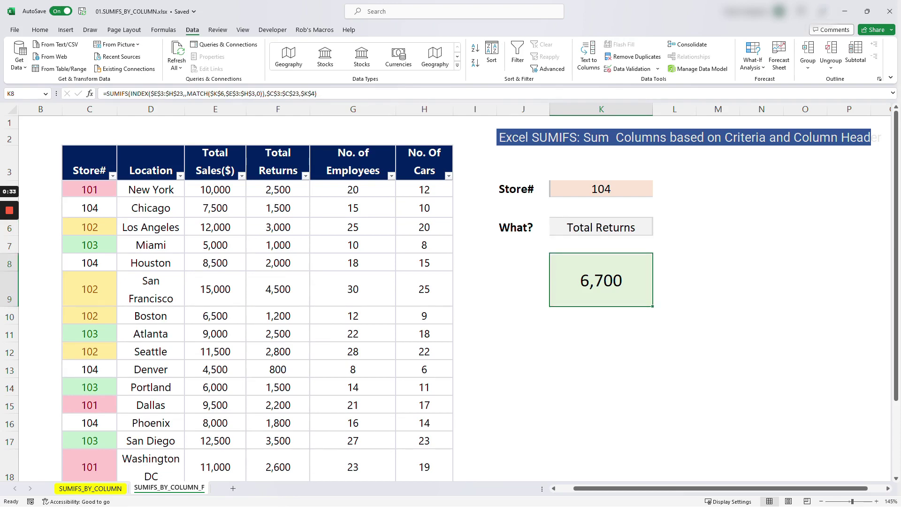
Select the Total Returns values of all store 104 rows to check their sum against the formula result
left_click(278, 208)
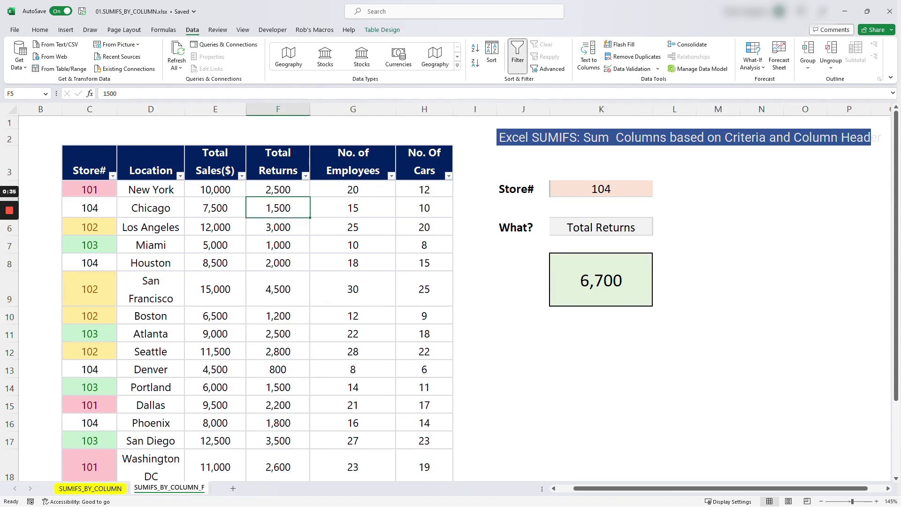
left_click(278, 262, "ctrl")
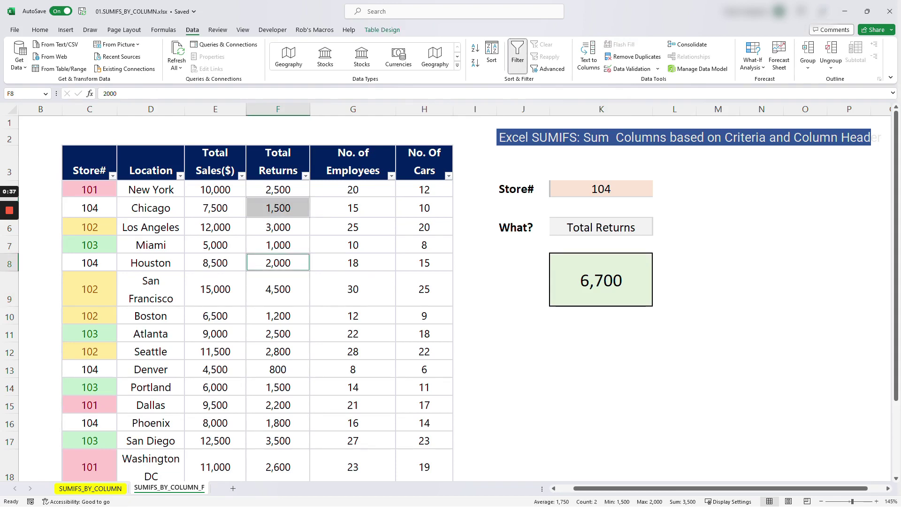
left_click(277, 369, "ctrl")
left_click(278, 423, "ctrl")
scroll(278, 423, "down", 2)
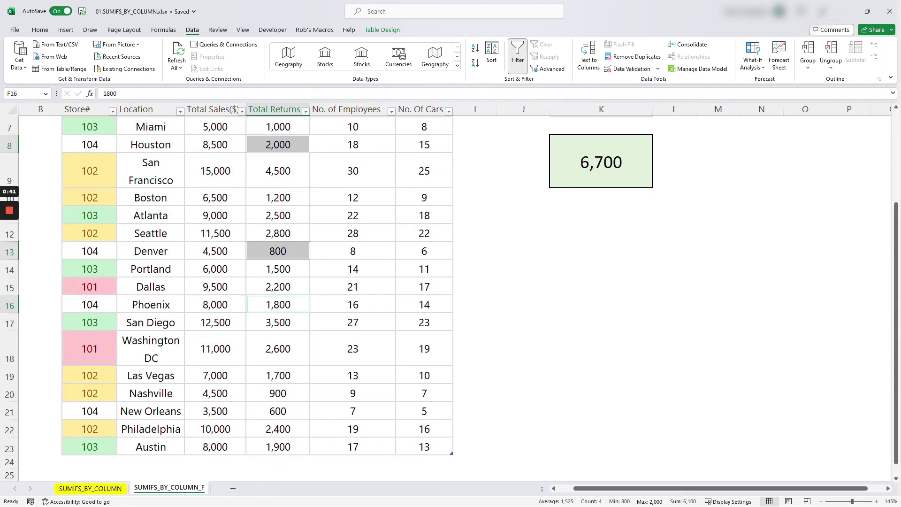
left_click(278, 411, "ctrl")
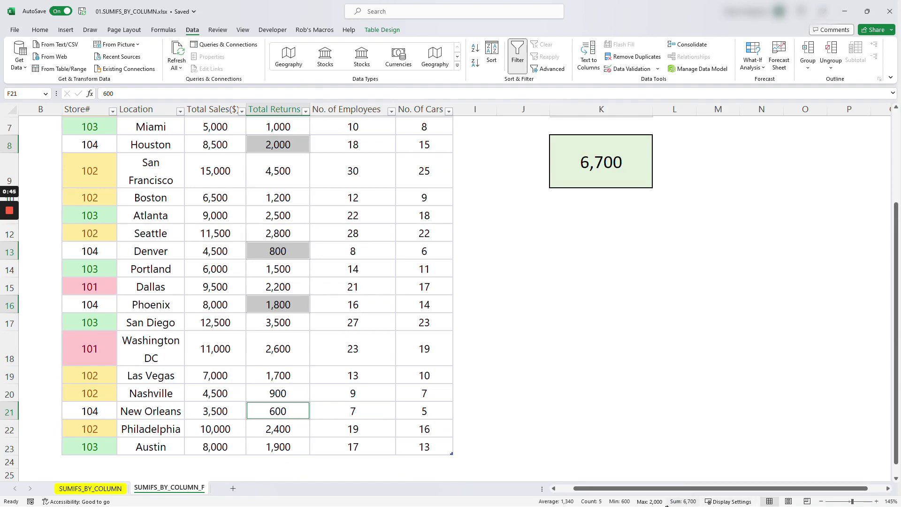
scroll(257, 281, "up", 3)
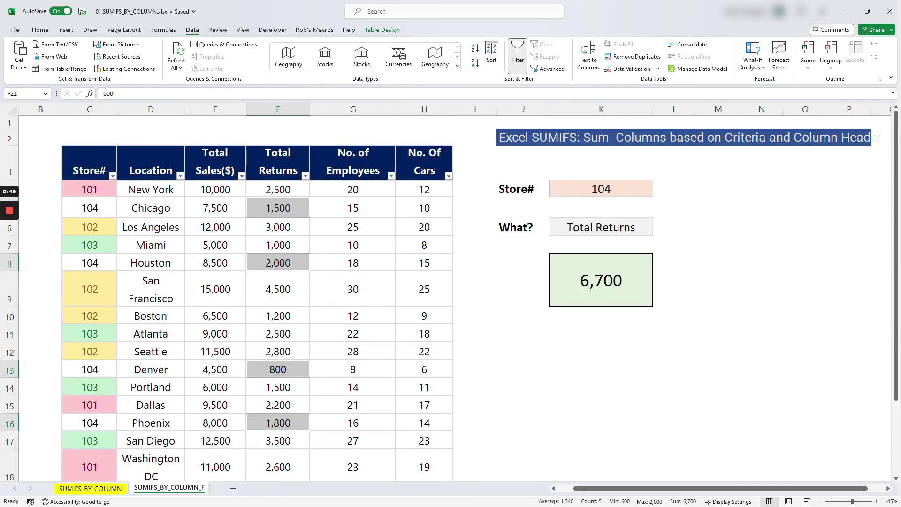
Set the Store# criterion to 103 and the What? criterion to No. Of Cars
left_click(601, 188)
left_click(657, 193)
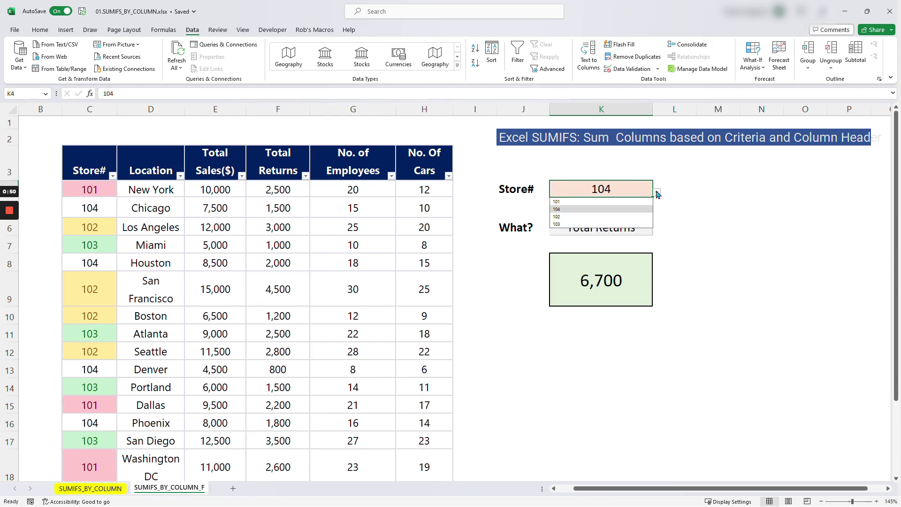
left_click(576, 224)
left_click(577, 226)
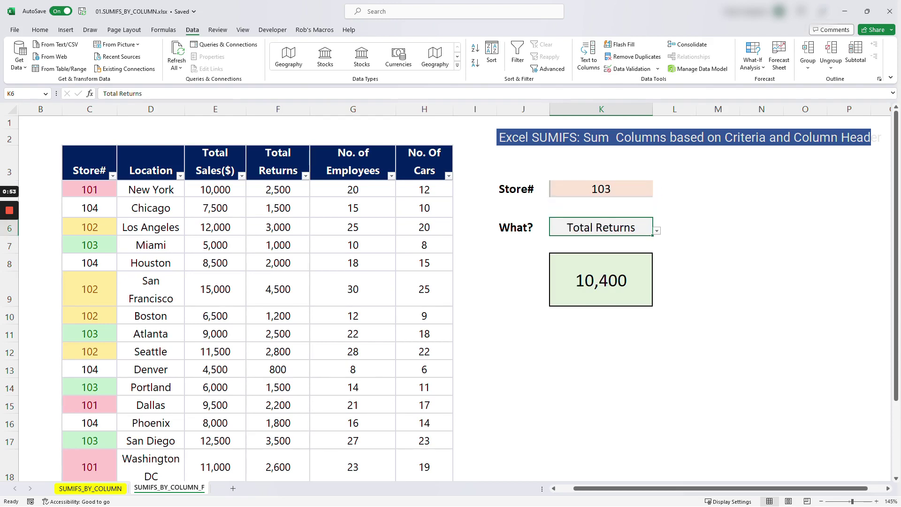
left_click(656, 230)
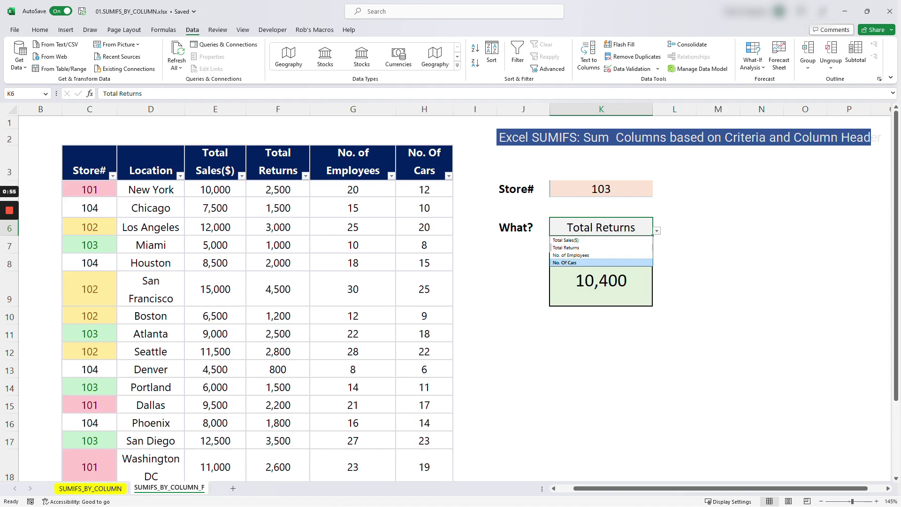
left_click(567, 262)
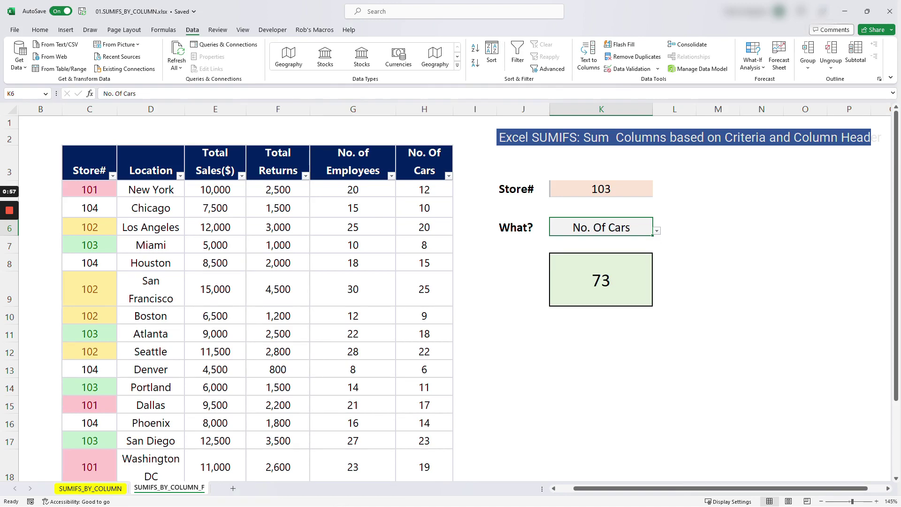
Select the No. Of Cars values of all store 103 rows to check their sum against the formula result
left_click(424, 245)
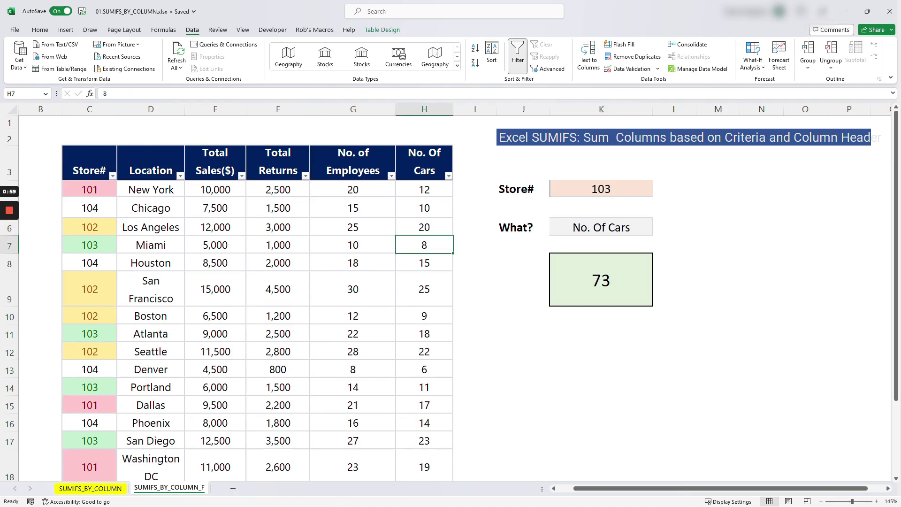
left_click(424, 334, "ctrl")
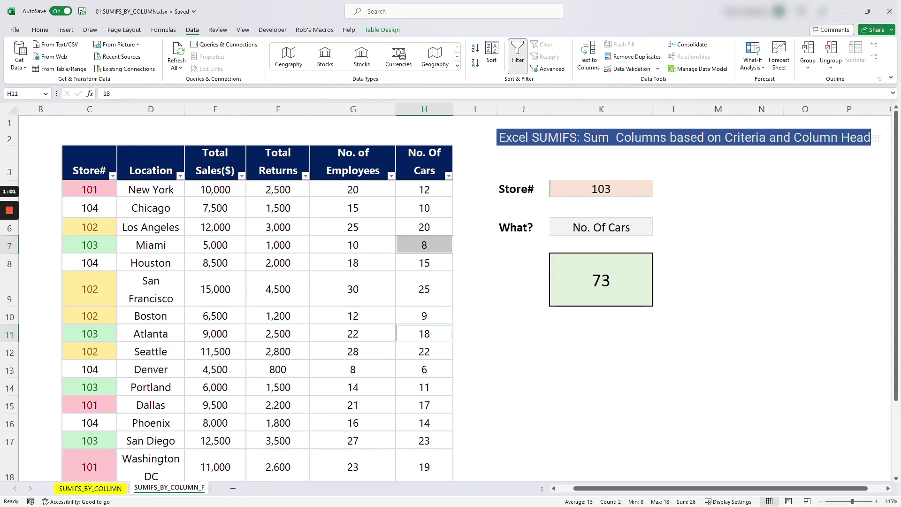
left_click(424, 387, "ctrl")
left_click(424, 440, "ctrl")
scroll(424, 440, "down", 3)
left_click(424, 446, "ctrl")
scroll(424, 422, "up", 1)
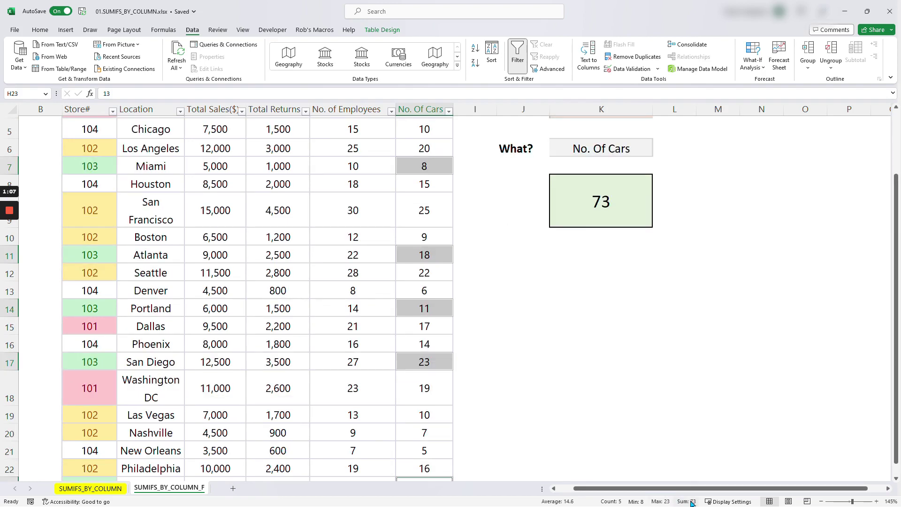
scroll(697, 469, "up", 2)
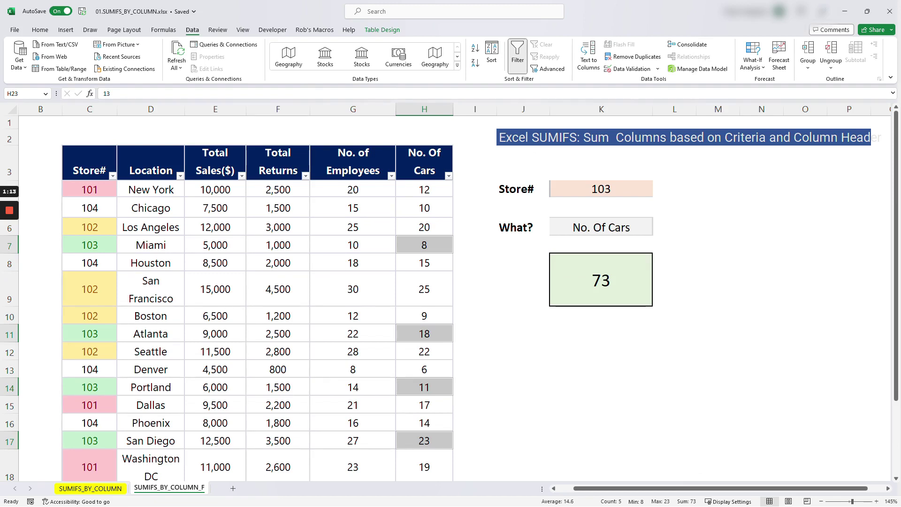
left_click(523, 404)
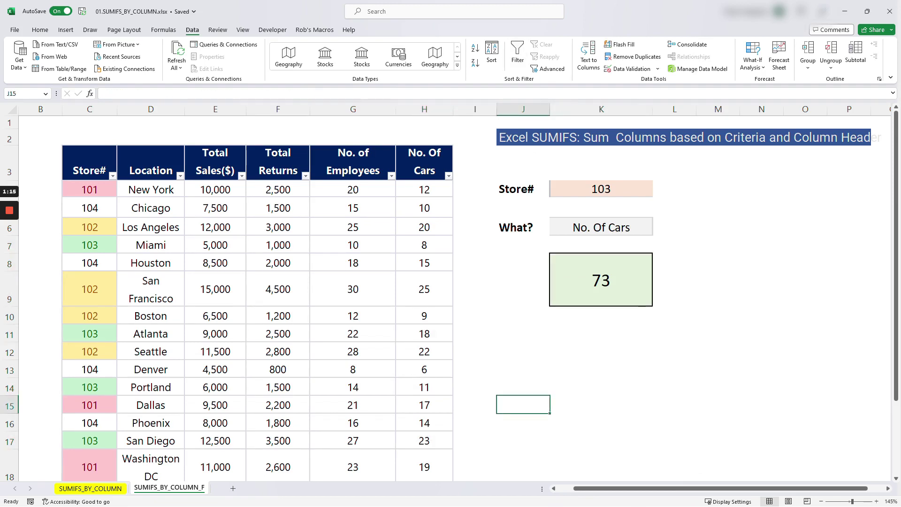
On the SUMIFS_BY_COLUMN sheet, set the data validation of Store# cell K4 to allow a list
left_click(94, 490)
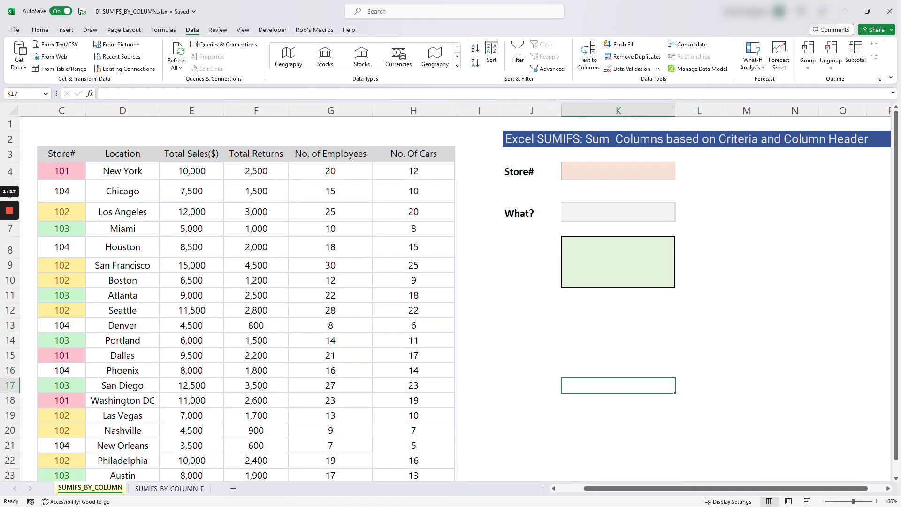
left_click(618, 356)
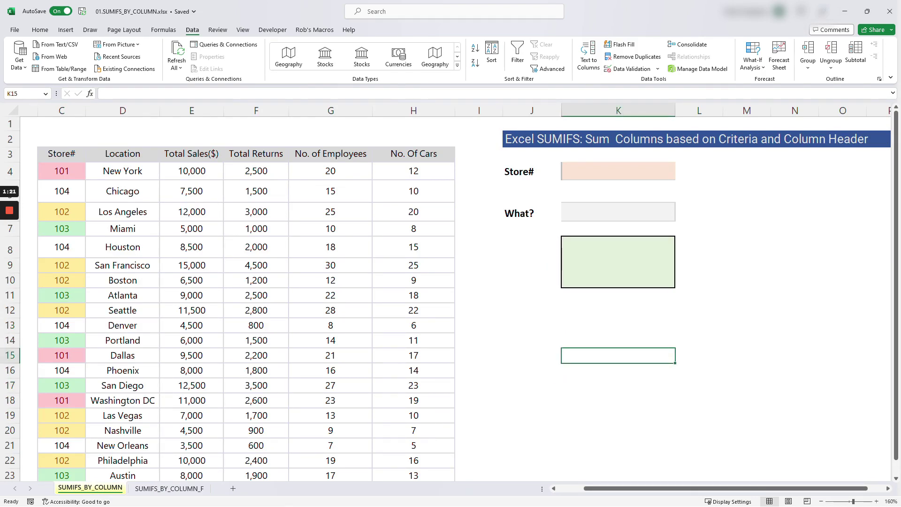
left_click(618, 171)
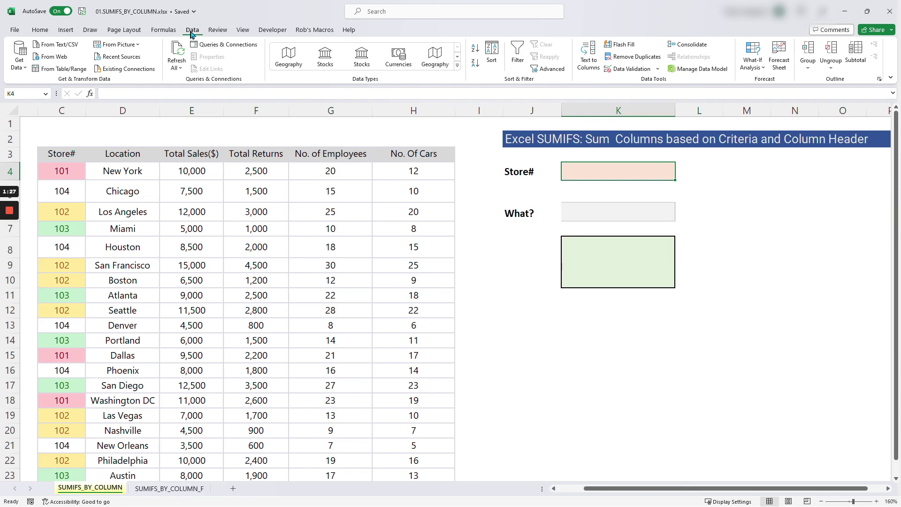
left_click(631, 69)
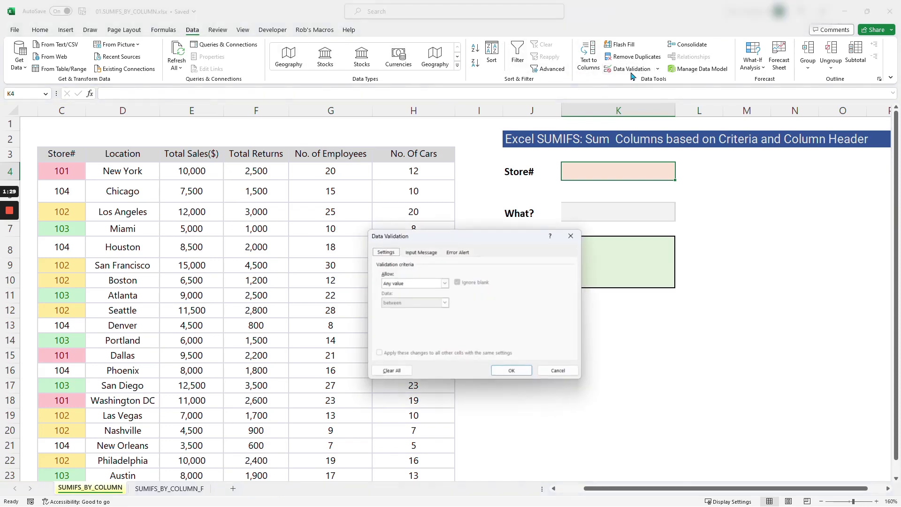
left_click(443, 283)
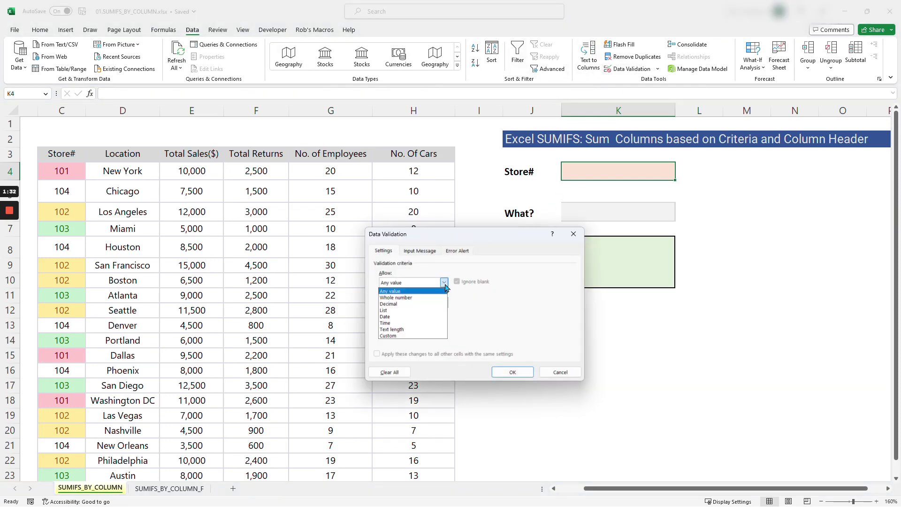
left_click(396, 310)
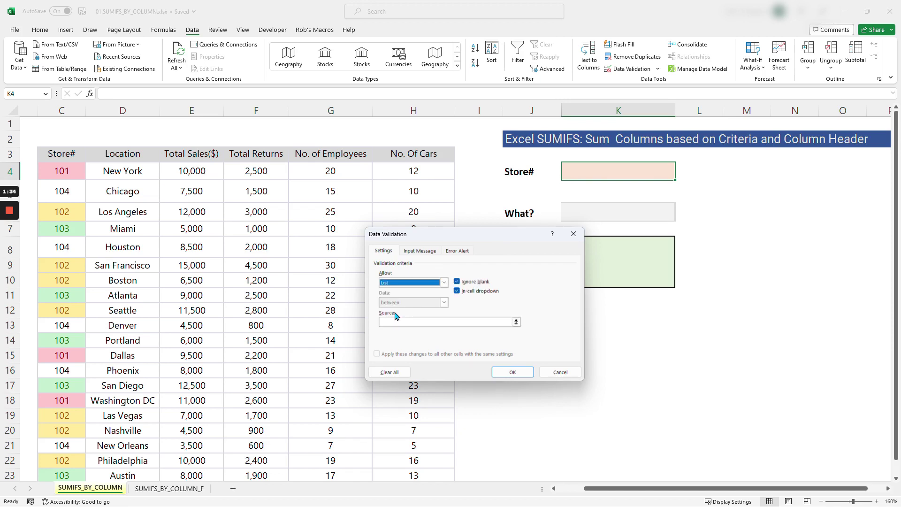
Use store numbers =$C$4:$C$23 as the validation list's source and choose 104 as the Store#
left_click(516, 322)
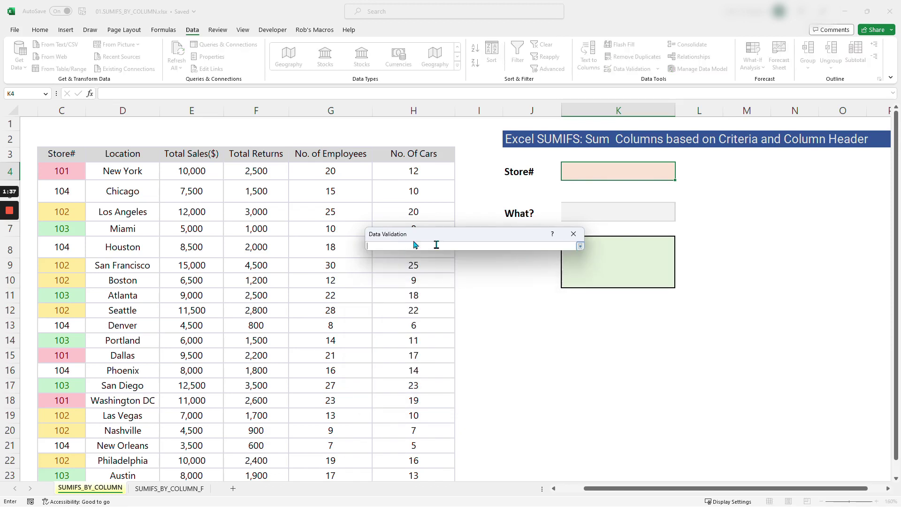
left_click(62, 171)
key("ctrl+shift+Down")
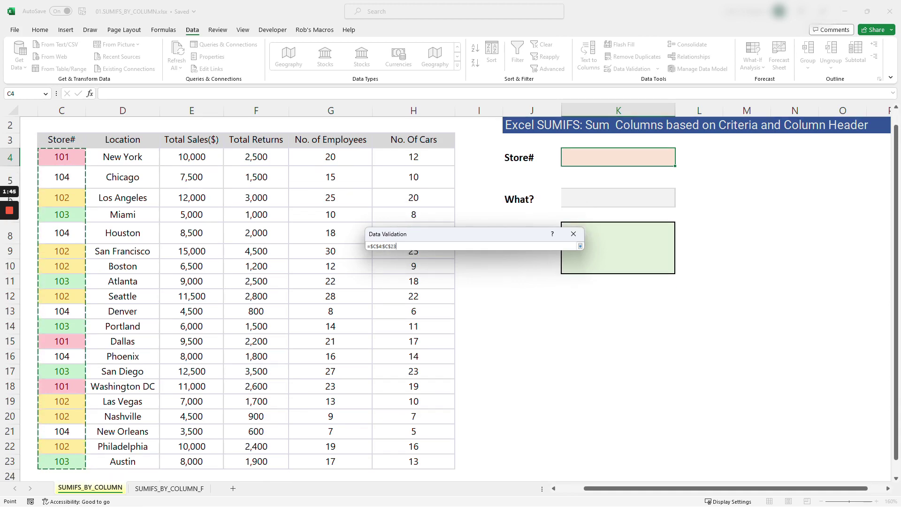
left_click(580, 246)
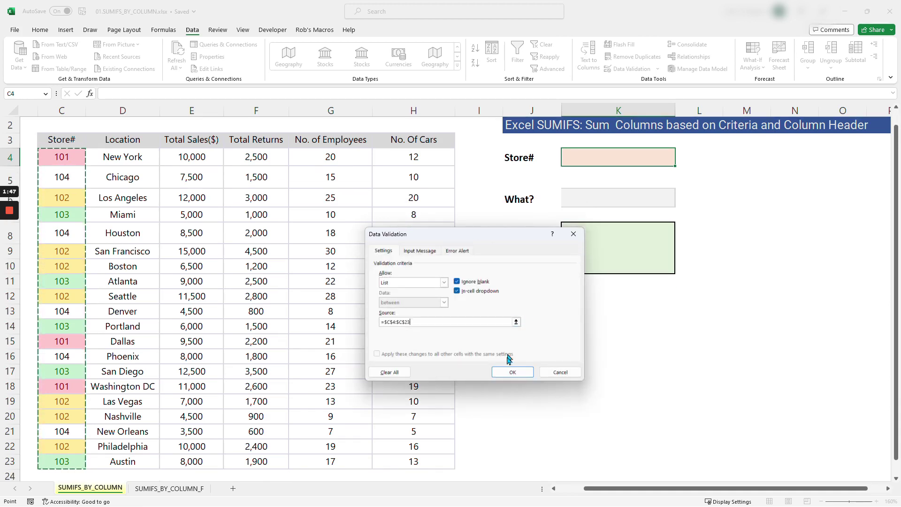
left_click(512, 372)
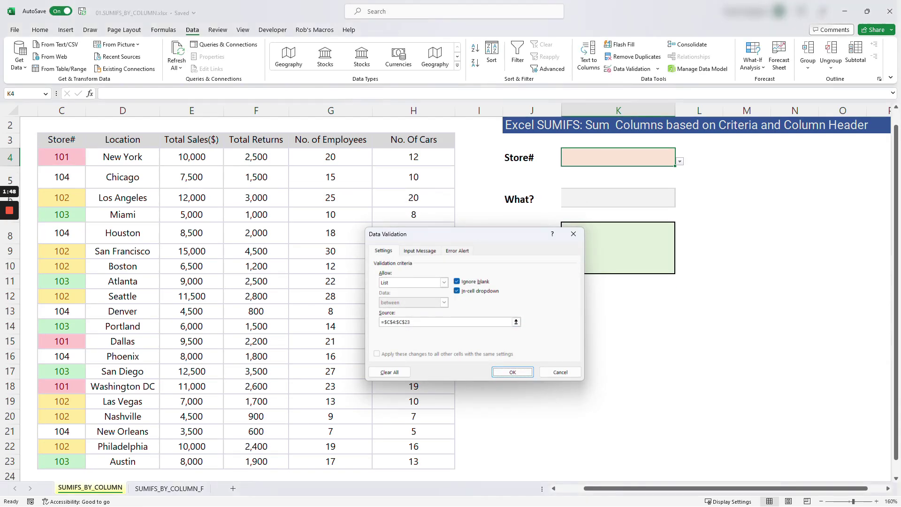
left_click(679, 161)
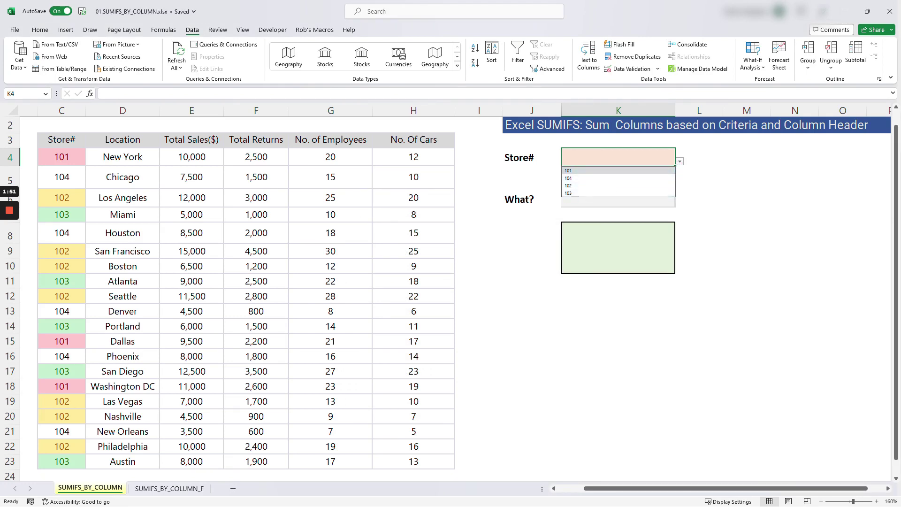
left_click(577, 178)
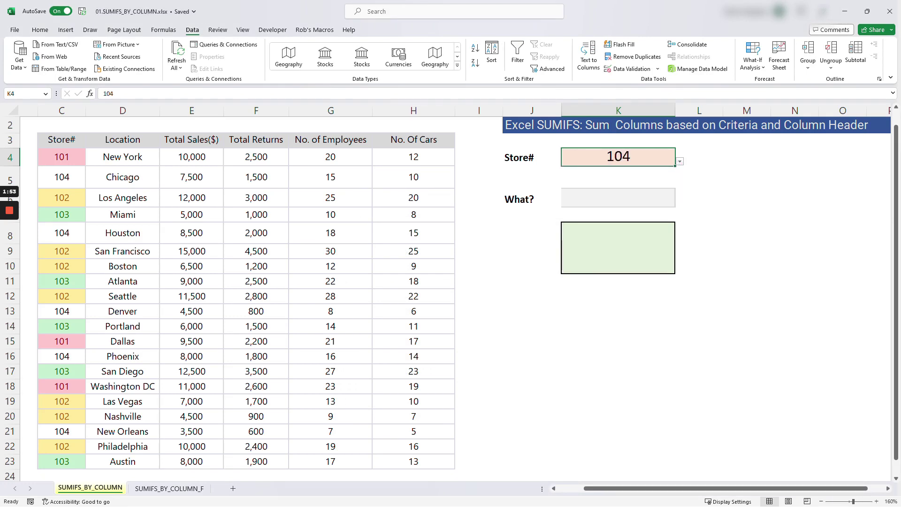
left_click(618, 198)
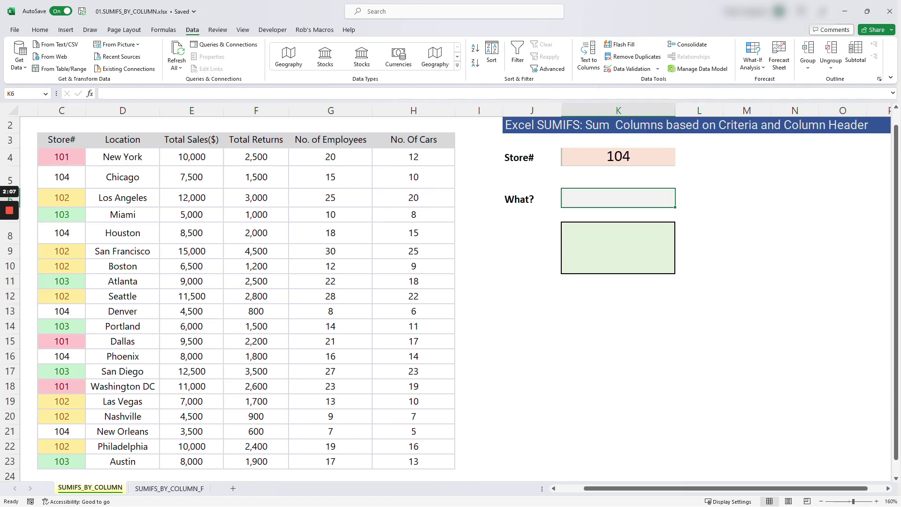
key("alt+d")
key("l")
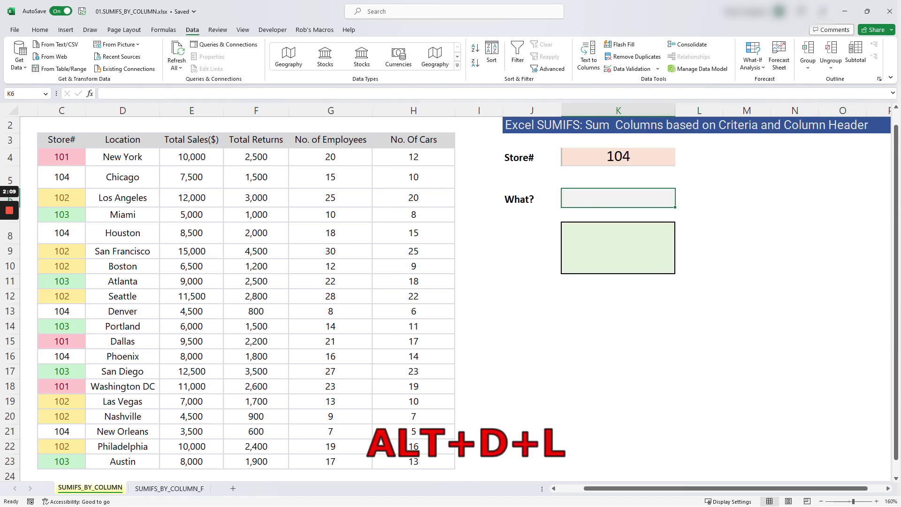
key("alt+d")
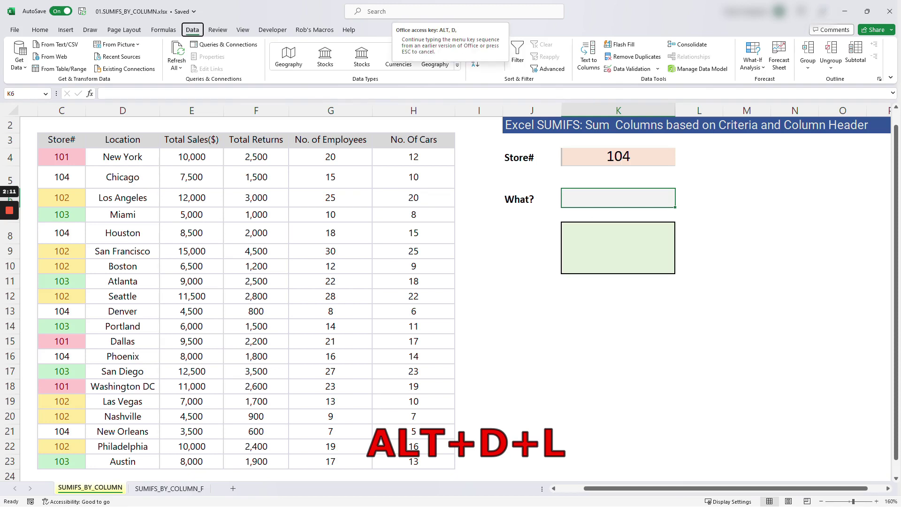
left_click(532, 266)
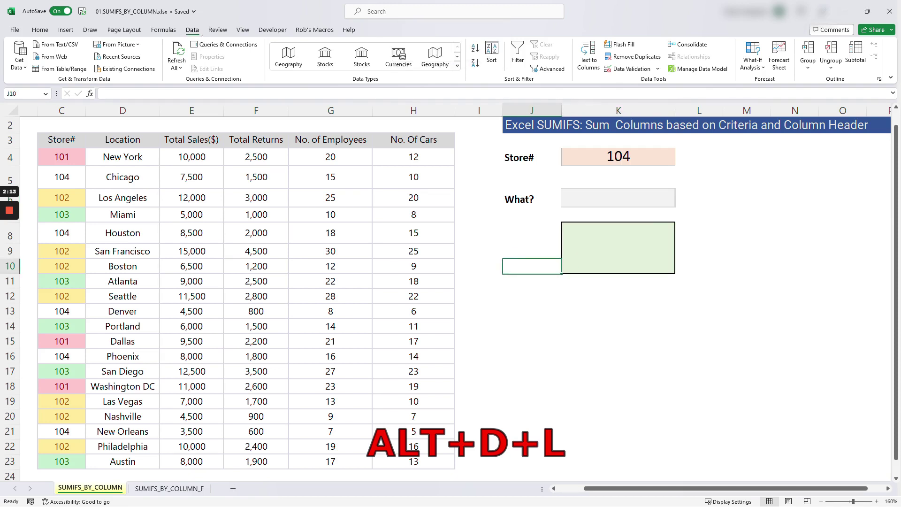
Add list data validation to the What? cell K6, using the column headers =$E$3:$H$3 as the source
left_click(618, 198)
key("alt+d")
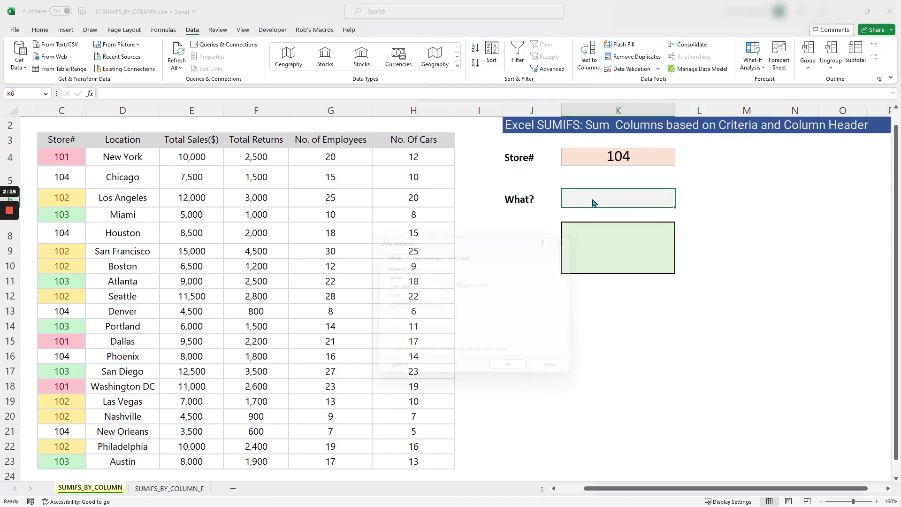
key("l")
left_click_drag(468, 239, 591, 268)
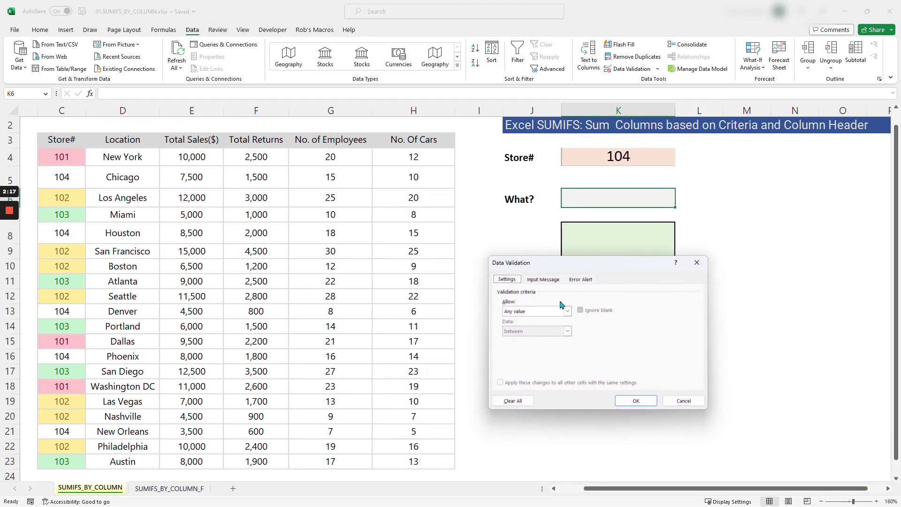
left_click(567, 310)
left_click(509, 339)
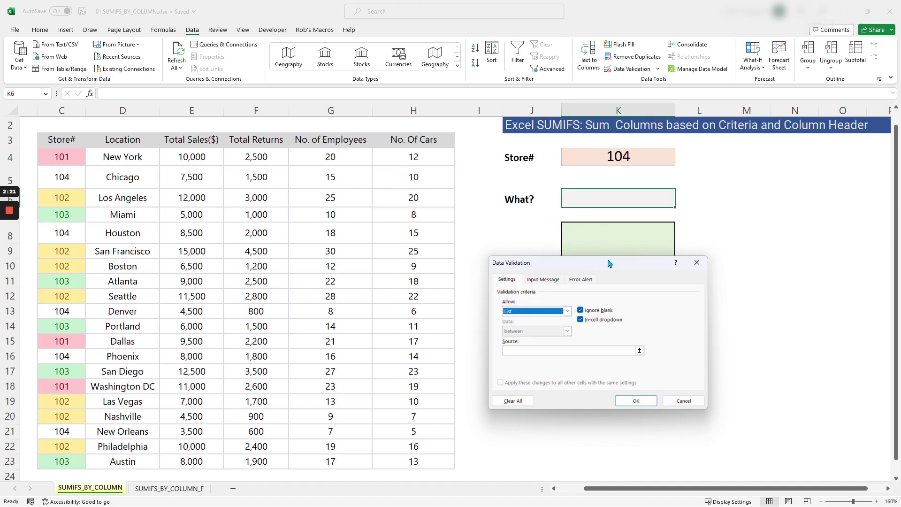
left_click(639, 351)
left_click_drag(219, 144, 451, 141)
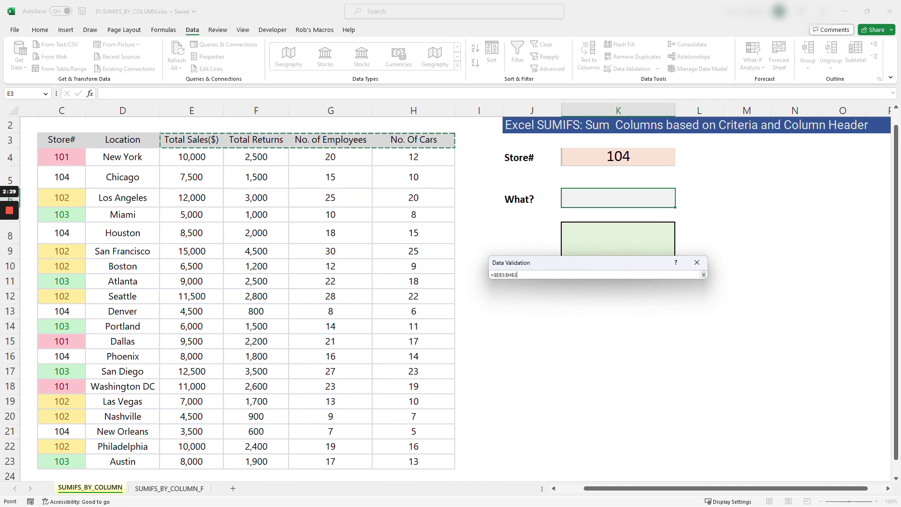
left_click(703, 274)
left_click(631, 402)
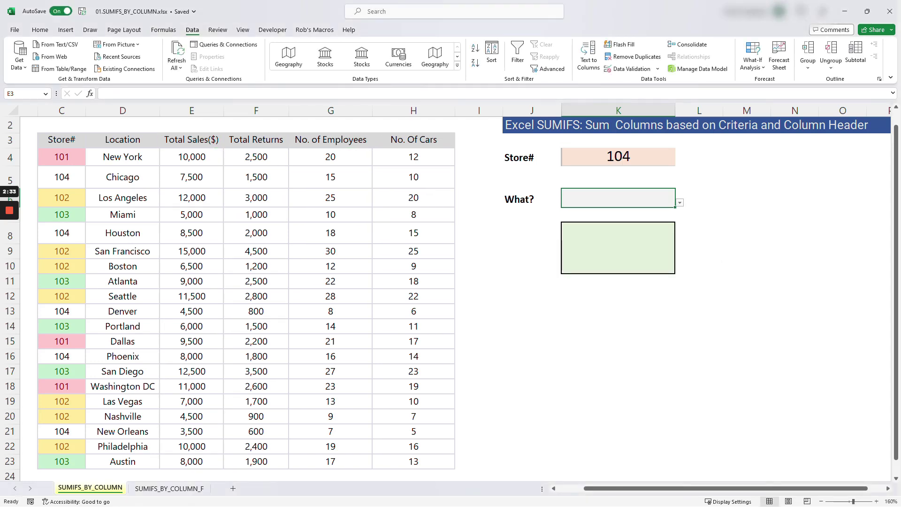
Try the What? dropdown with No. of Employees, and set it to Total Returns
left_click(680, 202)
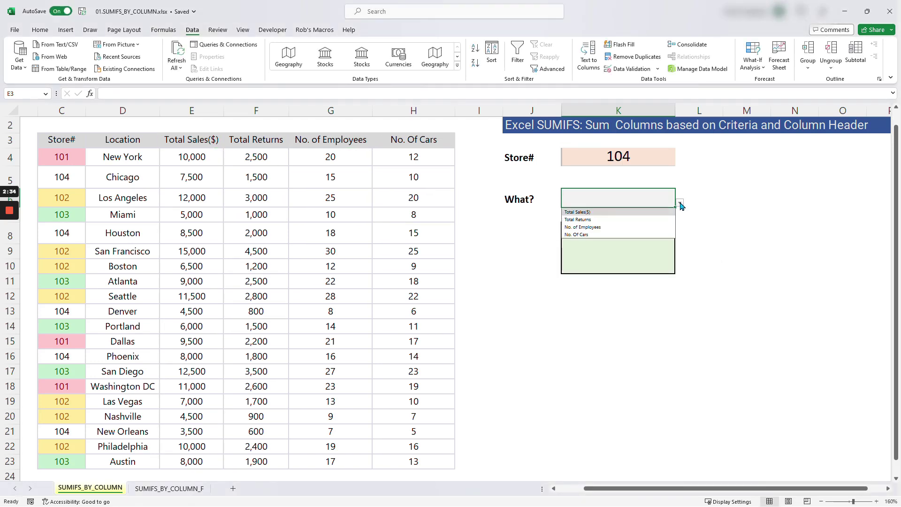
left_click(584, 228)
left_click(679, 202)
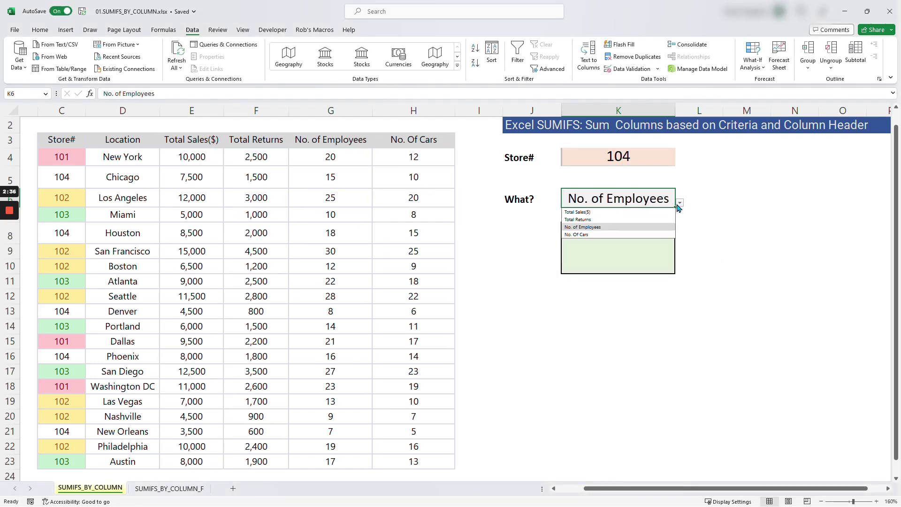
left_click(595, 226)
left_click(617, 371)
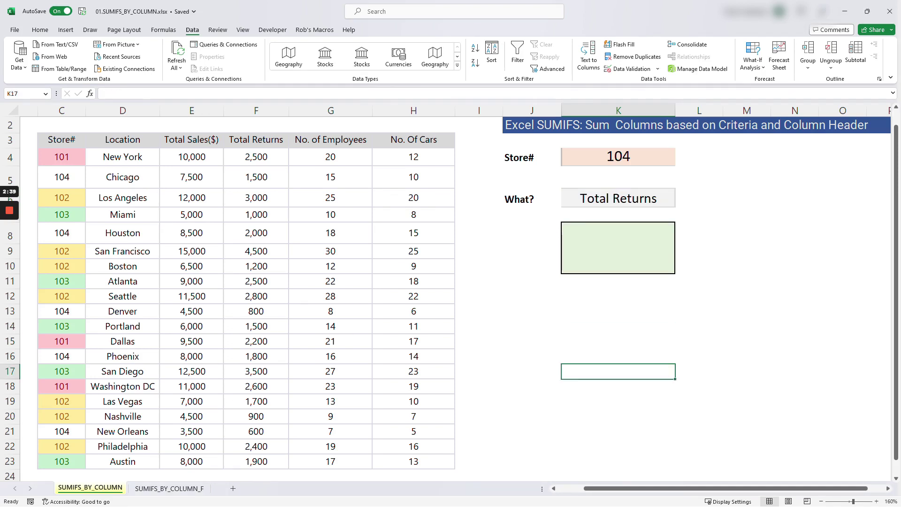
left_click(618, 341)
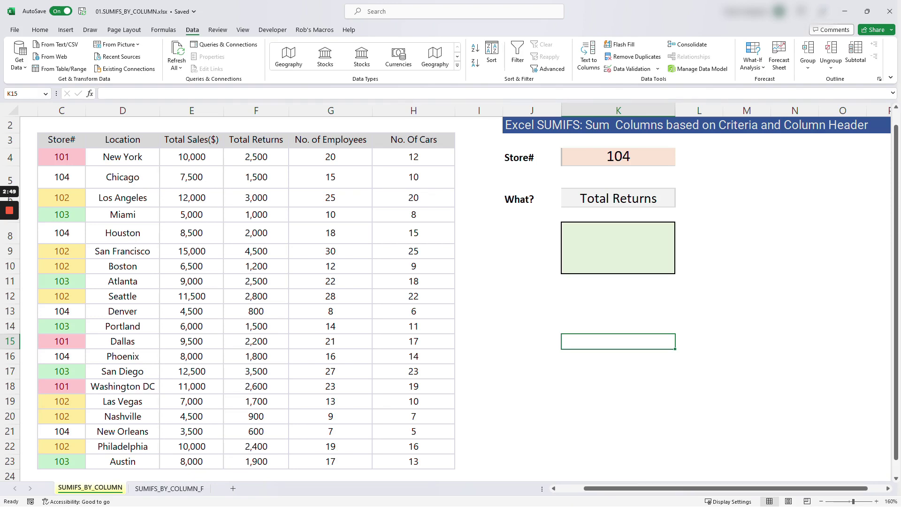
Start a SUMIFS formula in the green result cell K8 with the Total Returns values F4:F23 as the sum range
left_click(618, 247)
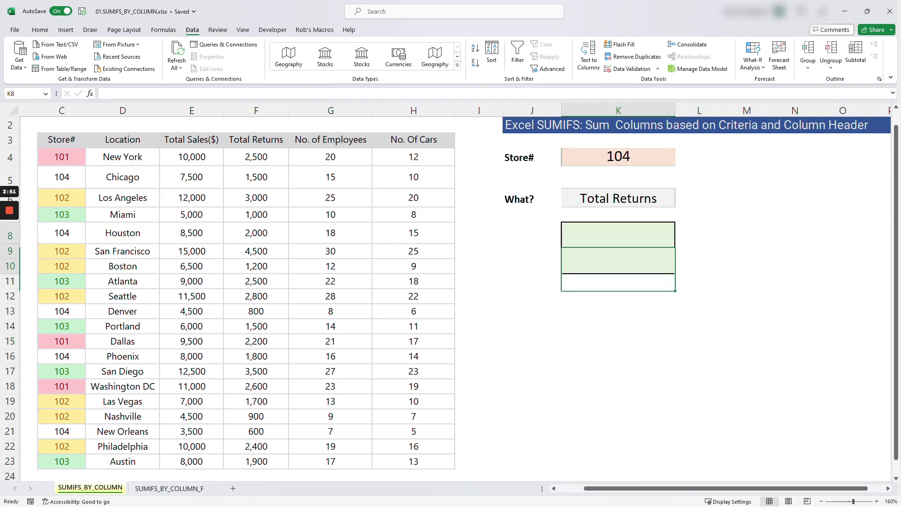
type("-")
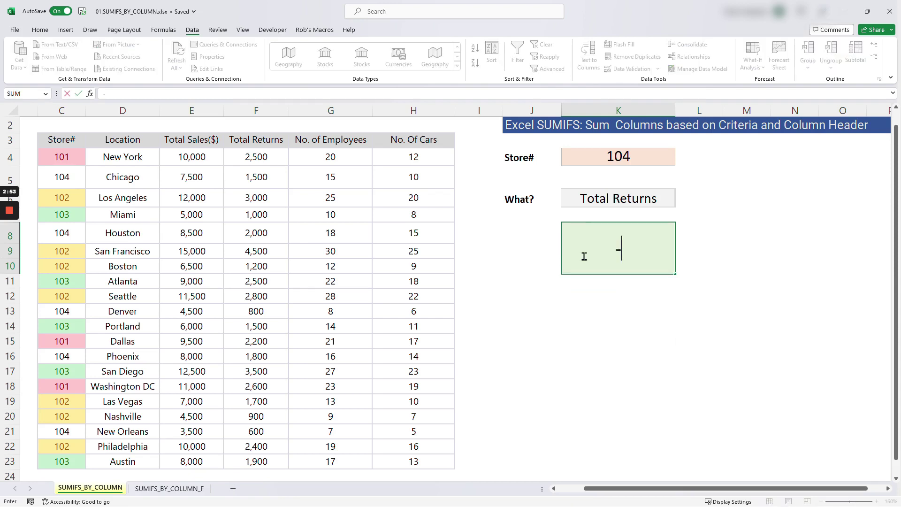
key("BackSpace")
type("=SUMIF")
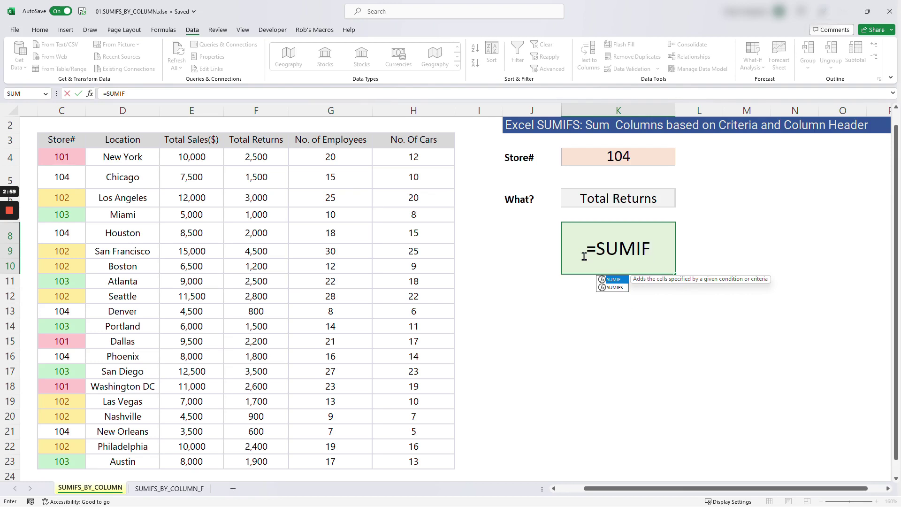
type("S(")
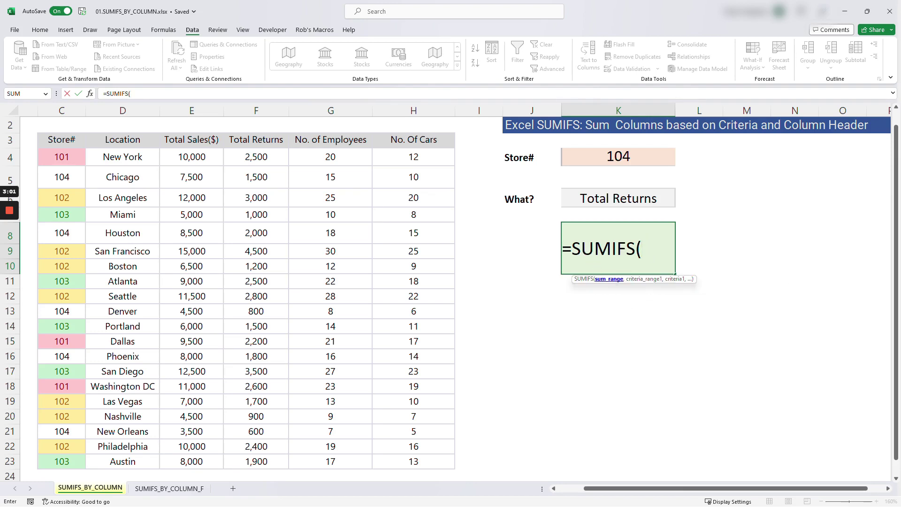
left_click_drag(586, 281, 576, 328)
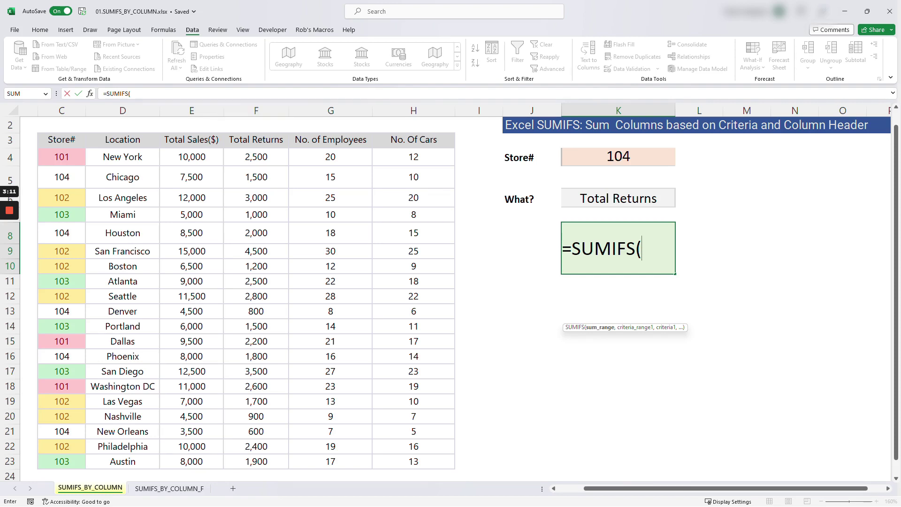
left_click(256, 158)
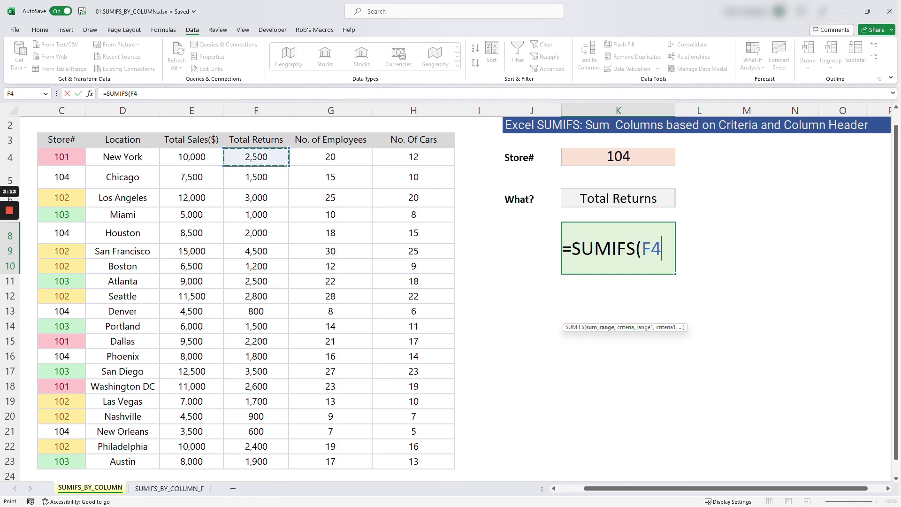
key("ctrl+shift+Down")
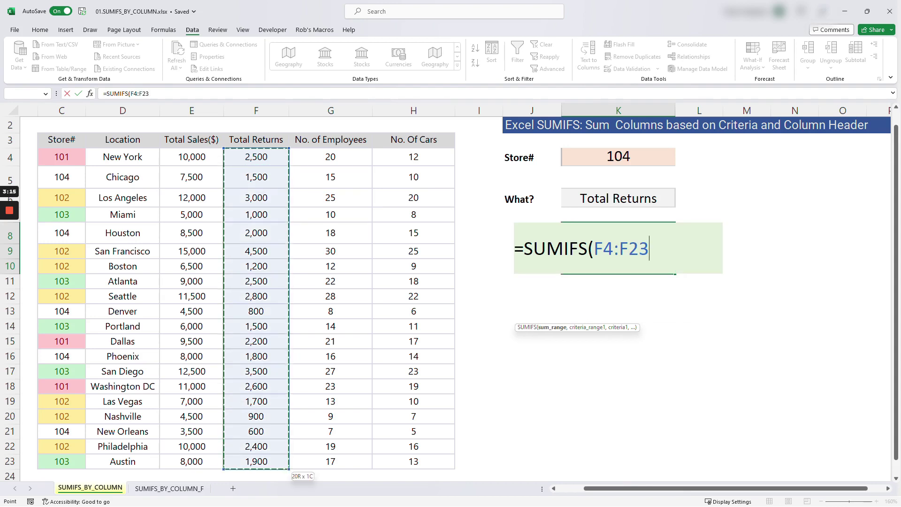
type(",,")
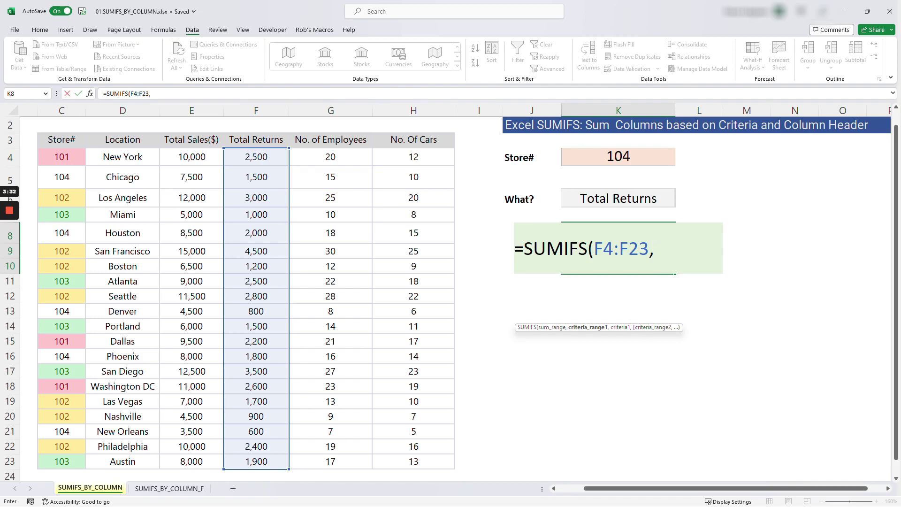
Complete the SUMIFS formula with criteria range C4:C23 and the Store# cell K4 as its criterion
left_click(61, 157)
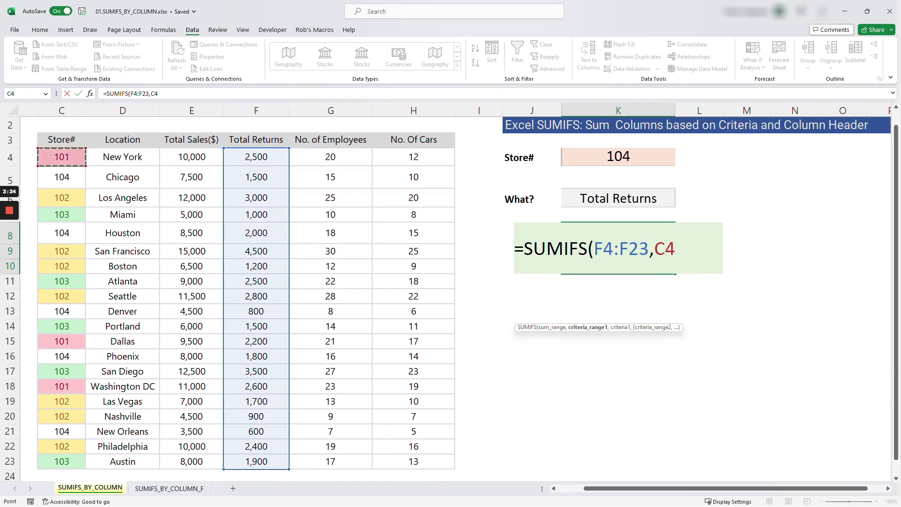
left_click_drag(62, 156, 62, 461)
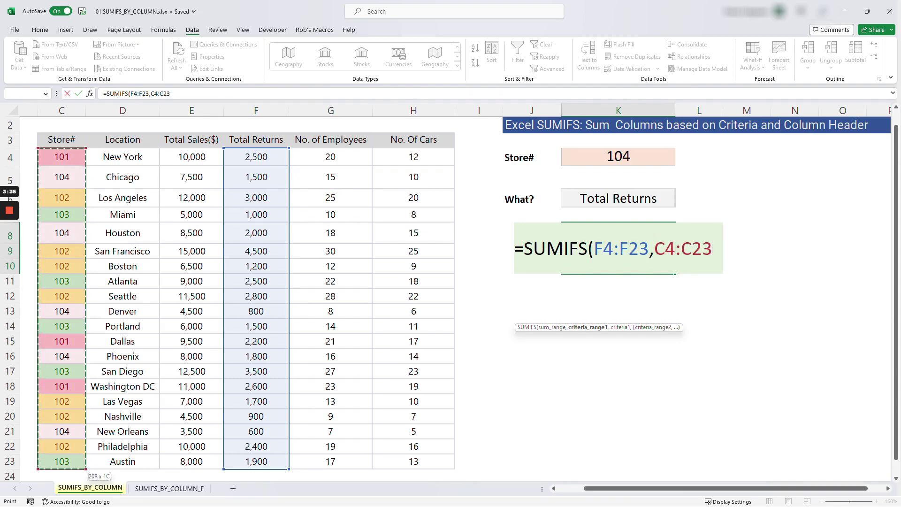
type(",")
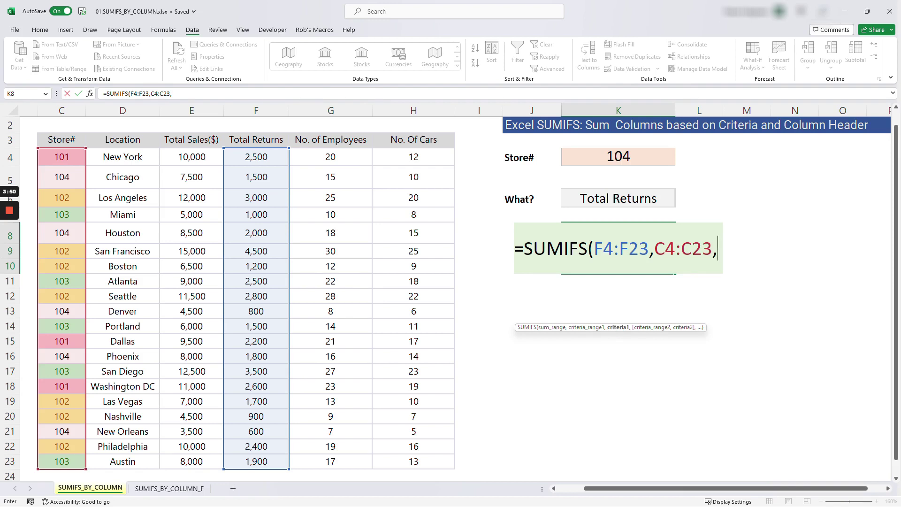
left_click(618, 156)
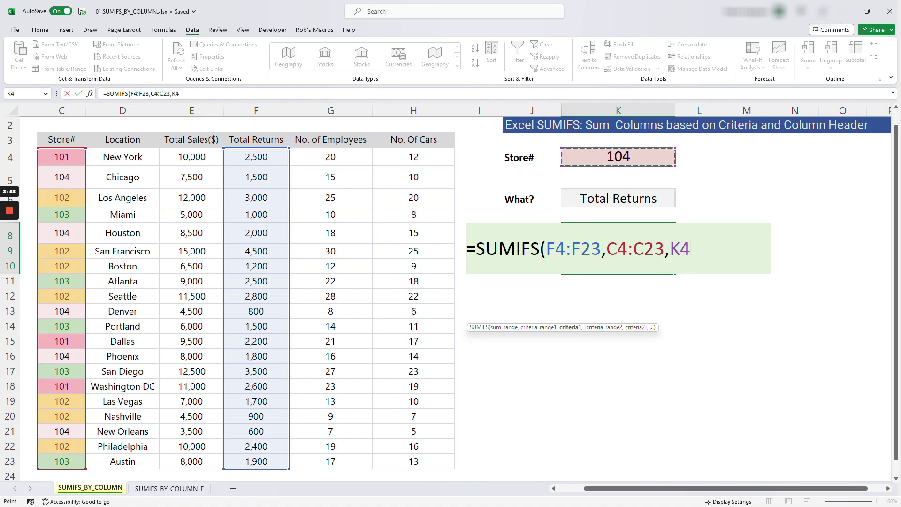
type(")")
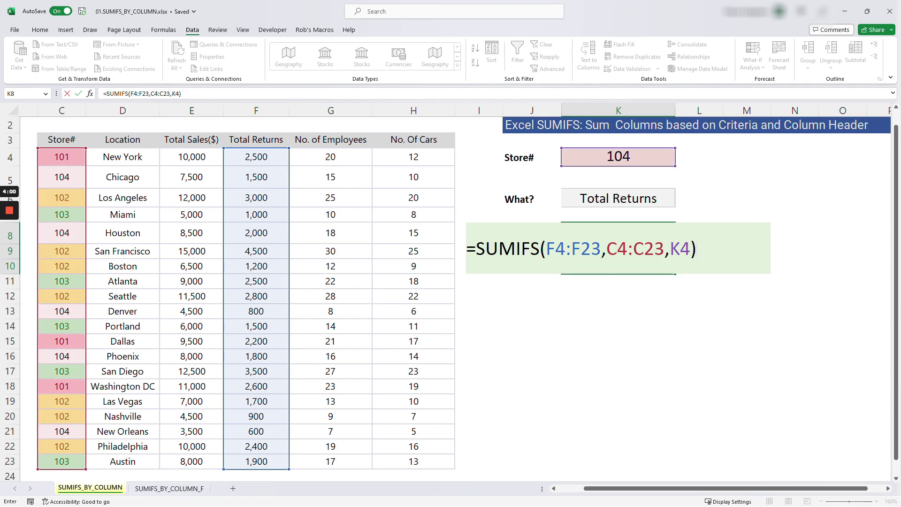
key("Return")
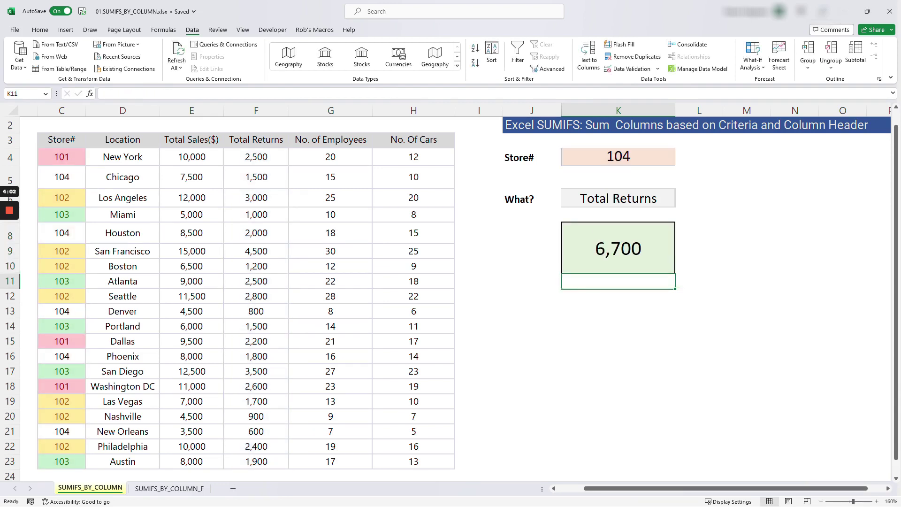
Set the Store# criterion to 103 and check the SUMIFS result in K8
left_click(618, 248)
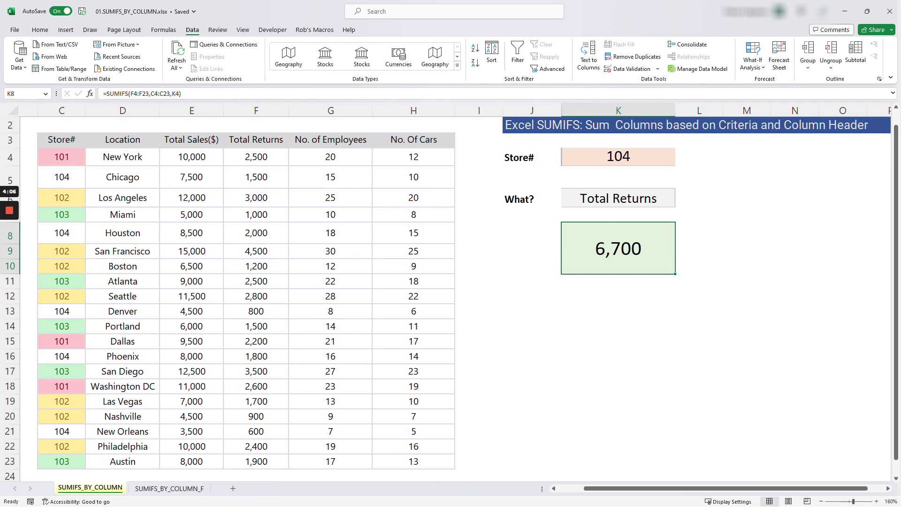
left_click(617, 156)
left_click(679, 161)
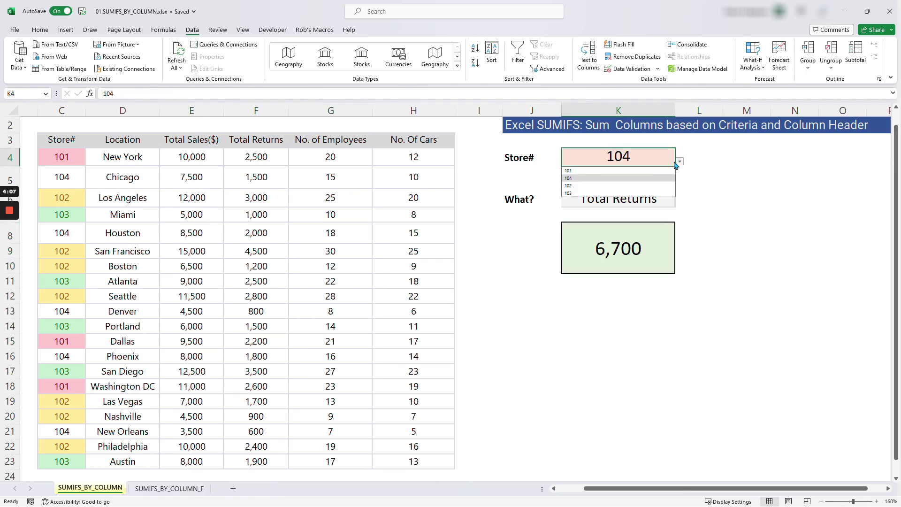
left_click(581, 192)
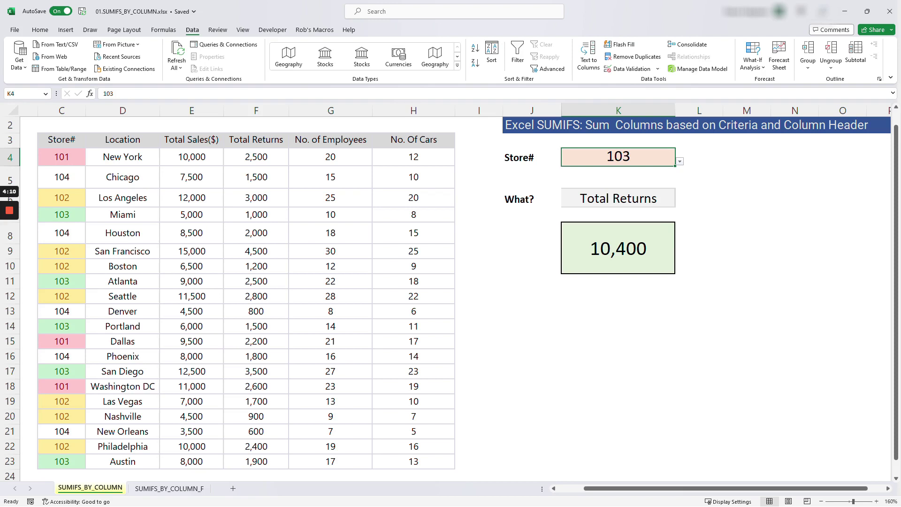
left_click(617, 248)
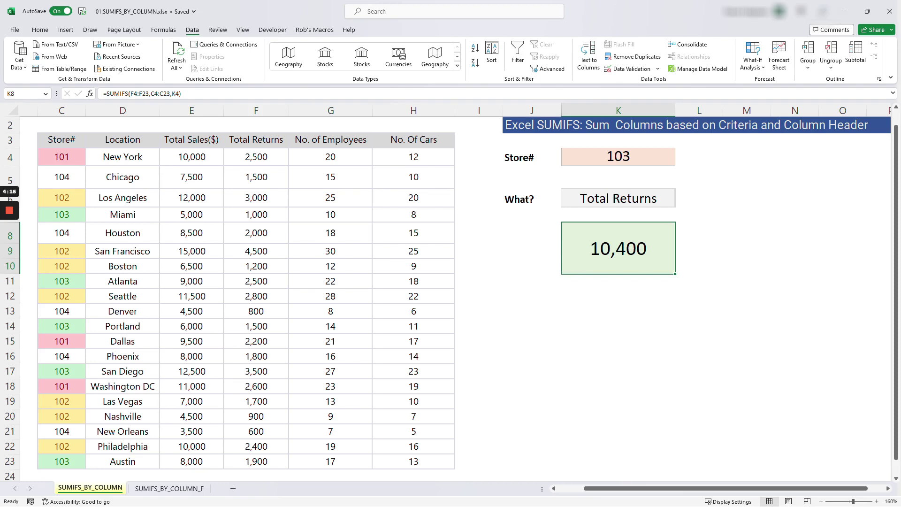
Set the What? criterion to No. Of Cars and check whether the K8 formula responds to it
left_click(618, 198)
left_click(680, 202)
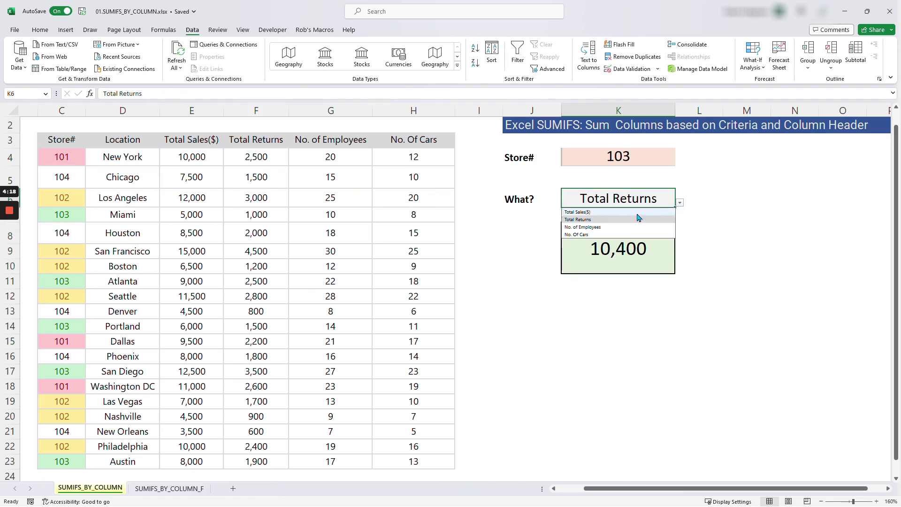
left_click(600, 235)
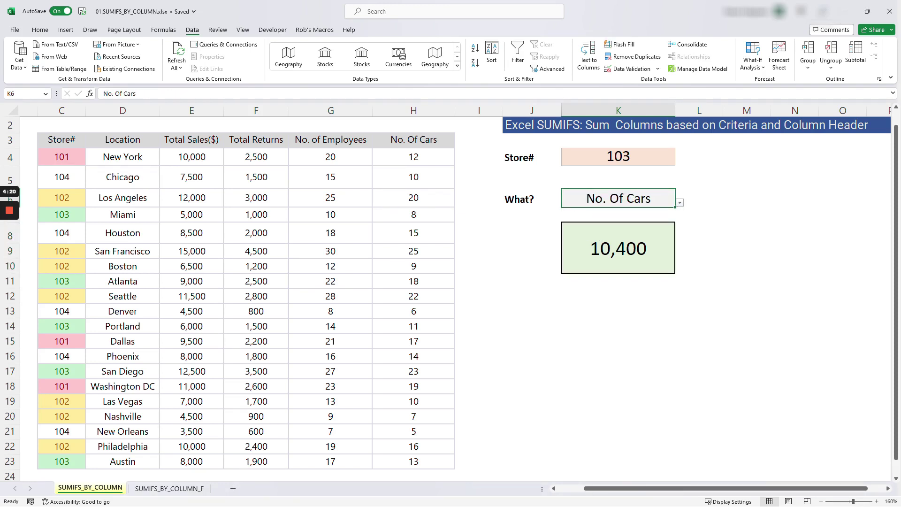
left_click(610, 248)
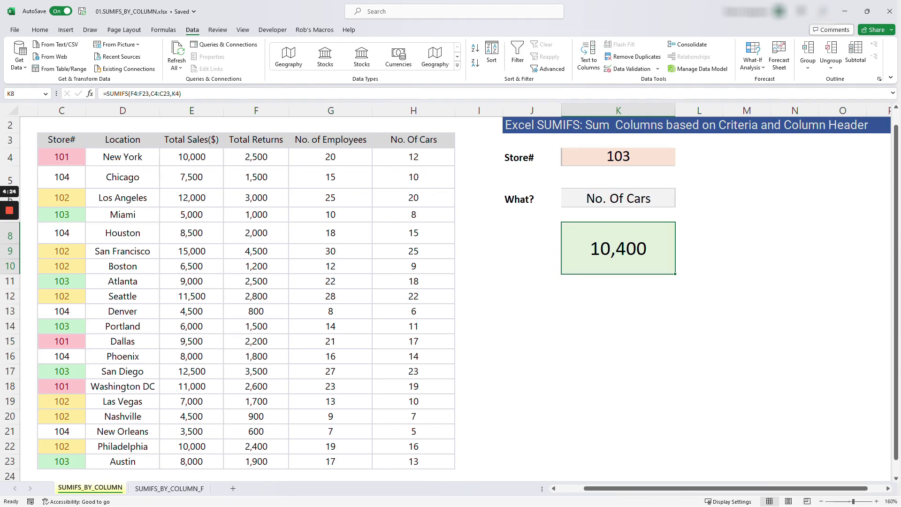
Set the What? criterion to No. of Employees and compare the result with the data in column G
left_click(628, 199)
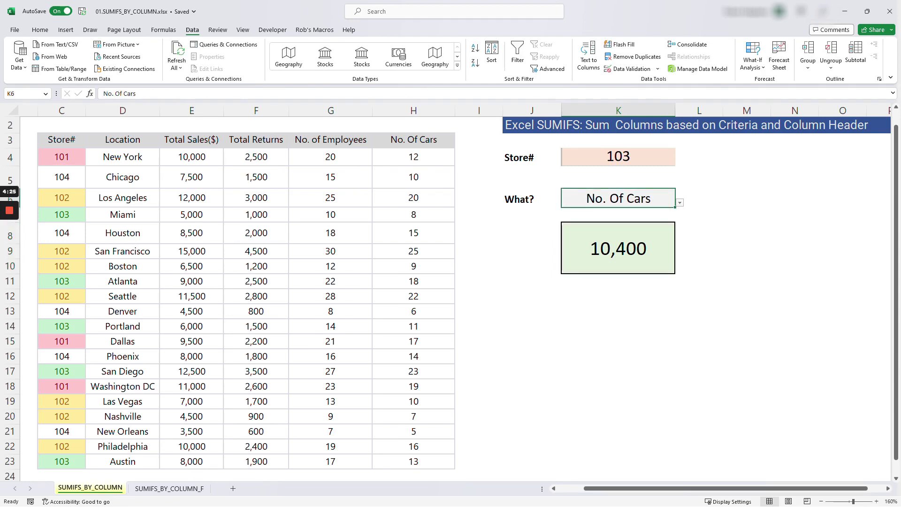
left_click(679, 202)
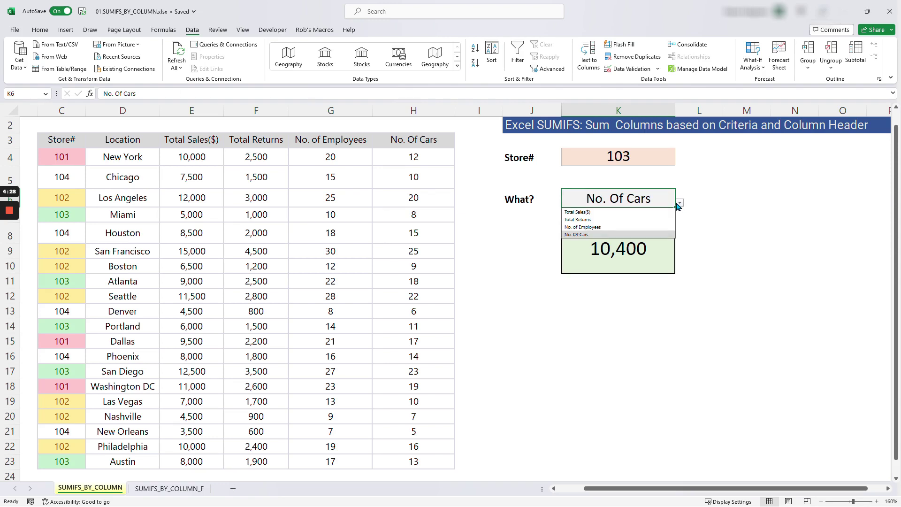
left_click(610, 227)
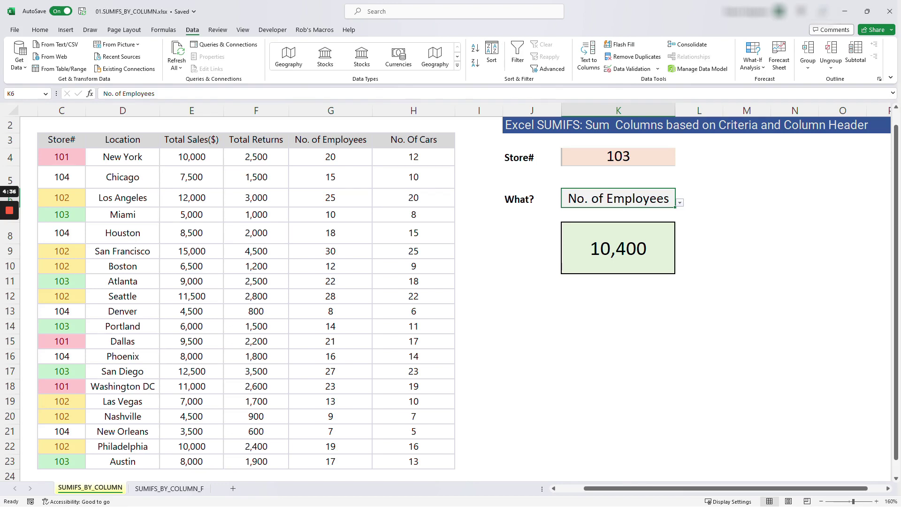
left_click(331, 110)
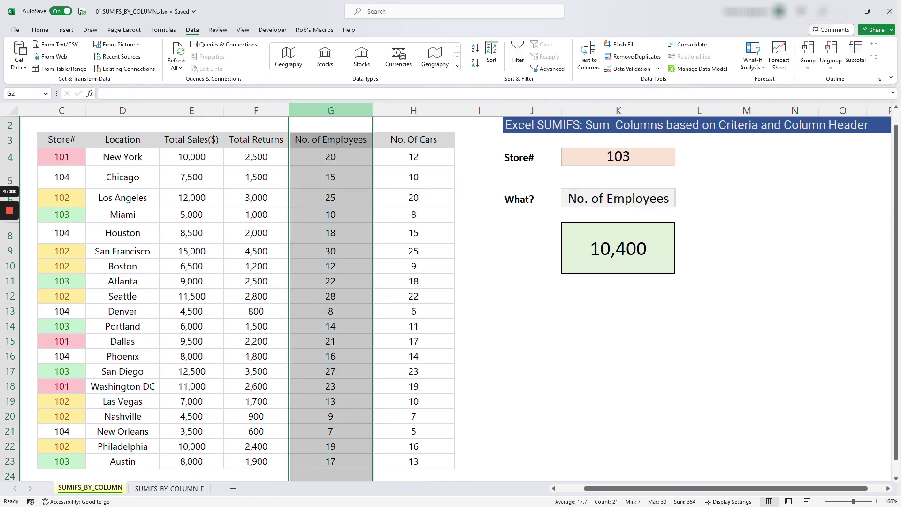
left_click(657, 199)
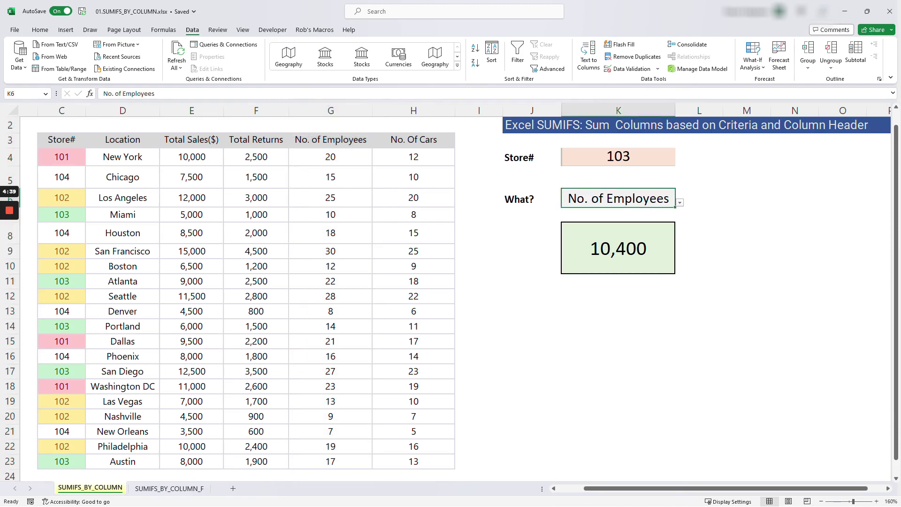
Set the What? criterion to No. Of Cars and inspect the SUMIFS formula in K8
left_click(679, 202)
left_click(582, 234)
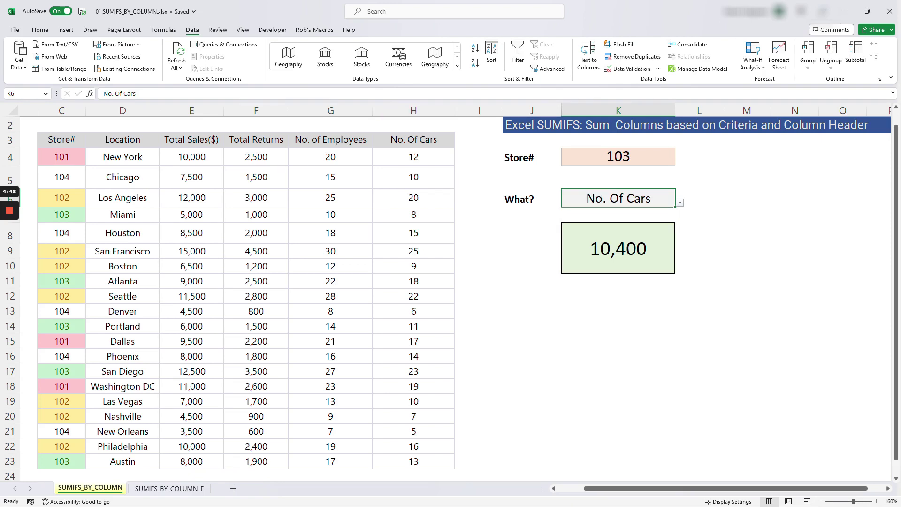
left_click(618, 249)
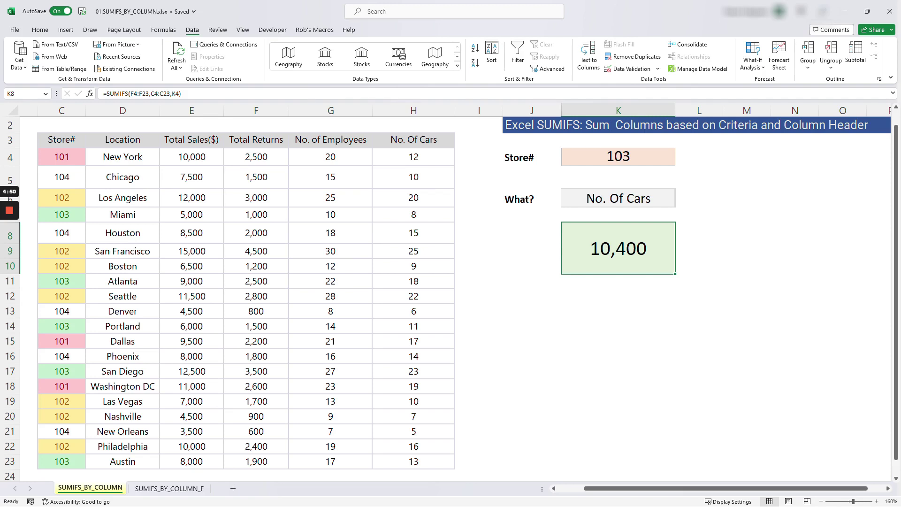
Replace the F4:F23 sum range in the K8 formula with an INDEX function over E4:H23, leaving its row number argument empty
left_click(205, 93)
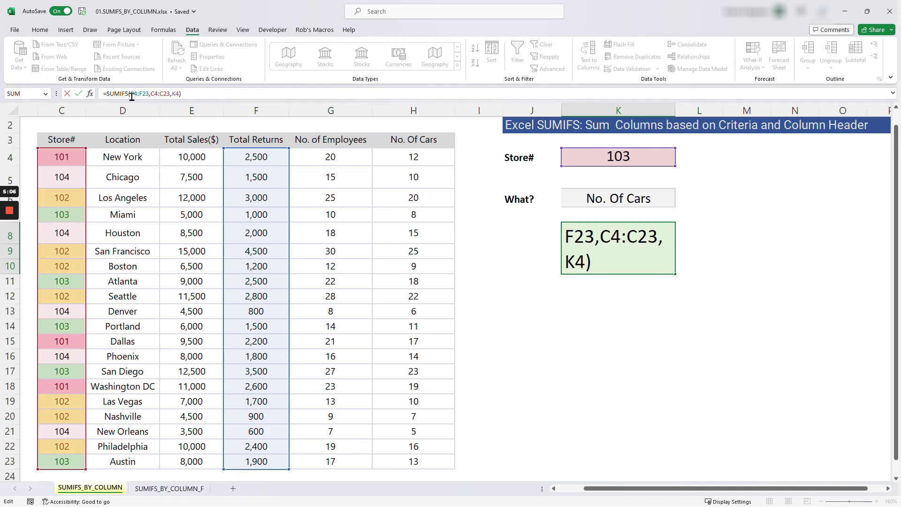
left_click_drag(130, 94, 150, 96)
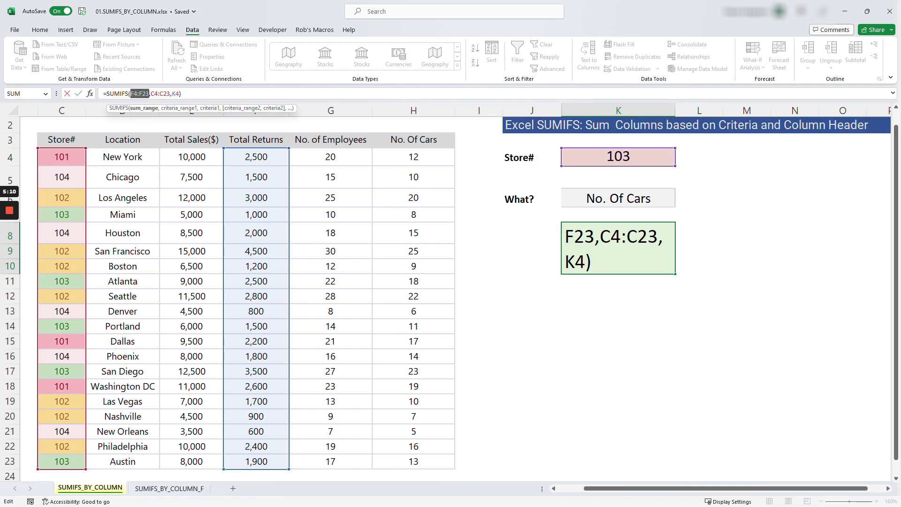
key("BackSpace")
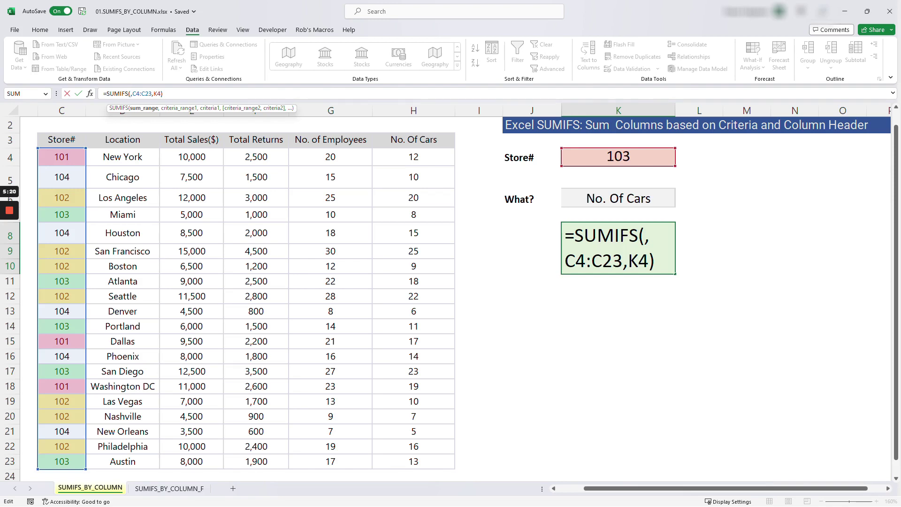
type("INDE")
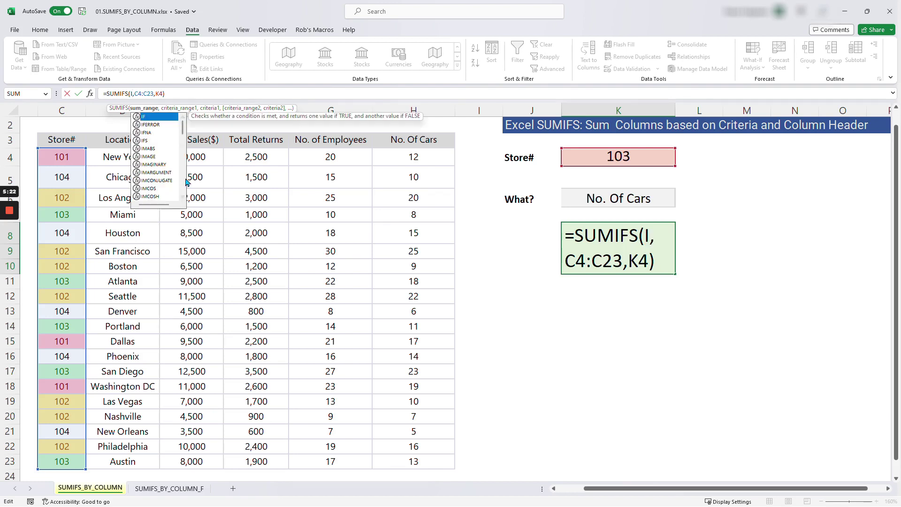
type("X")
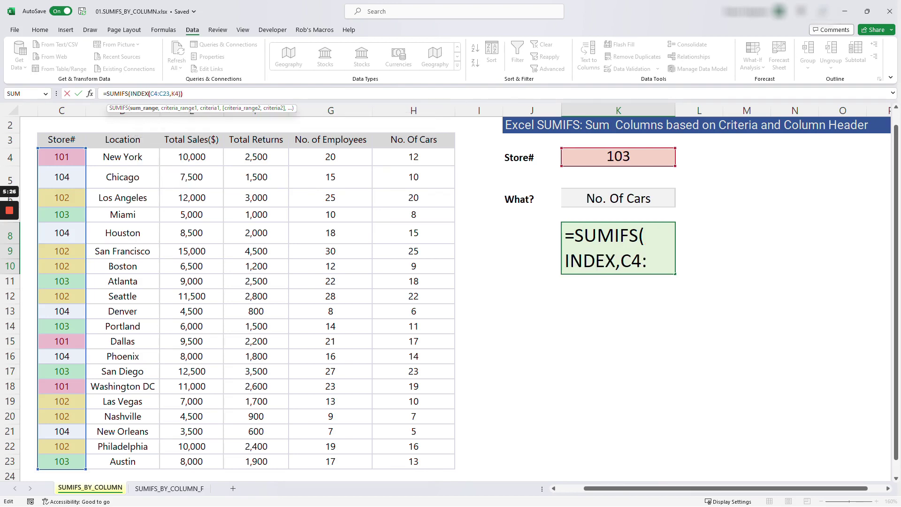
type("(")
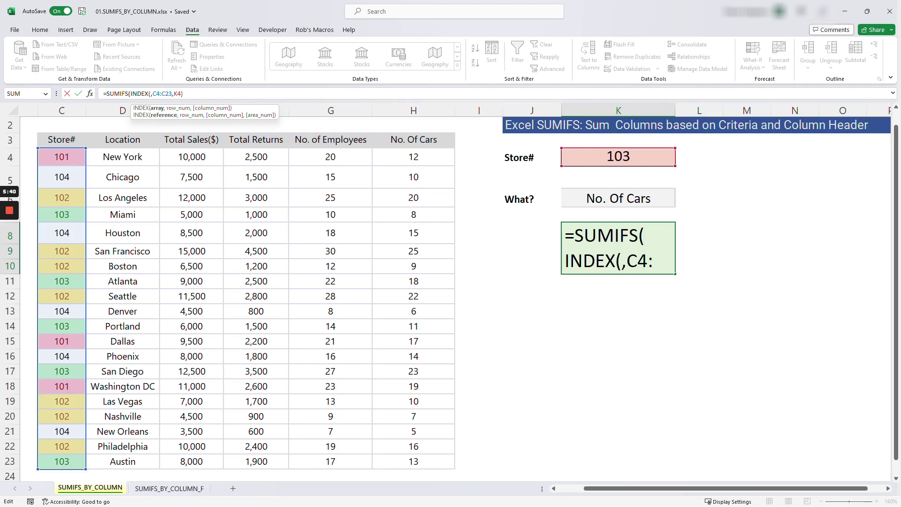
left_click_drag(191, 157, 455, 468)
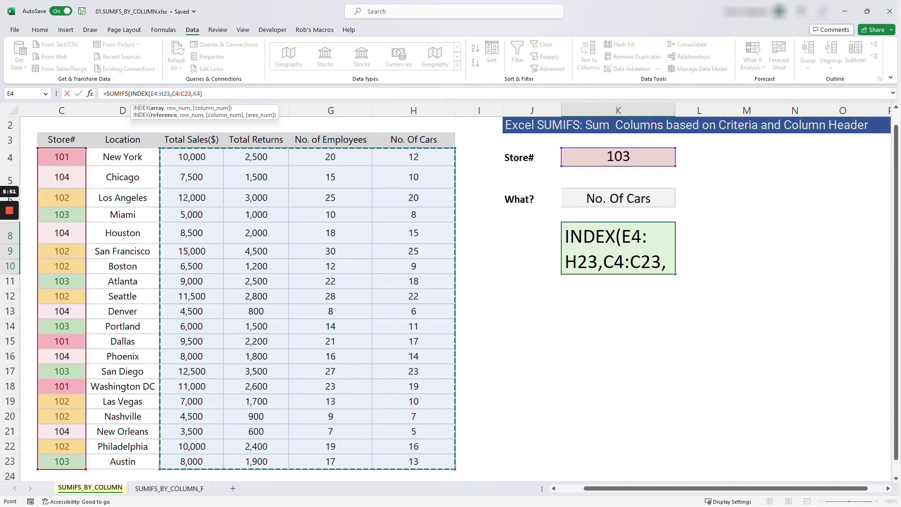
type(",")
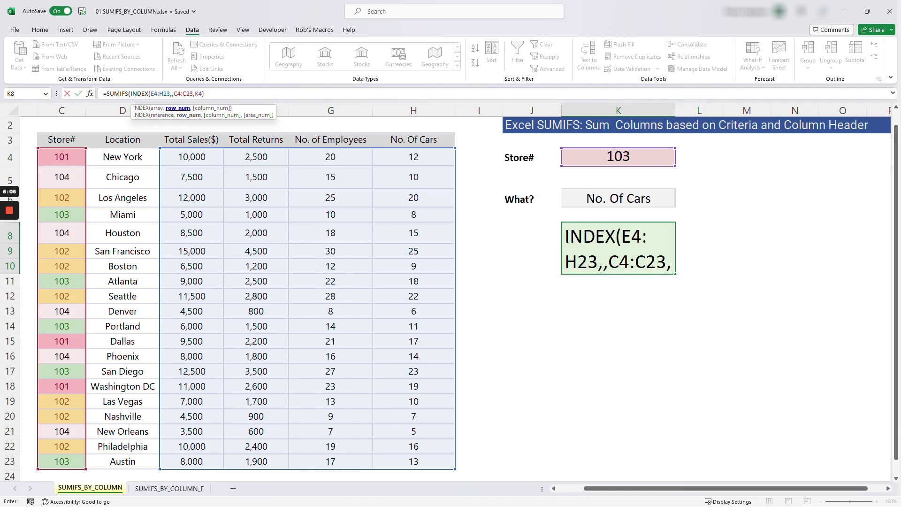
type(",")
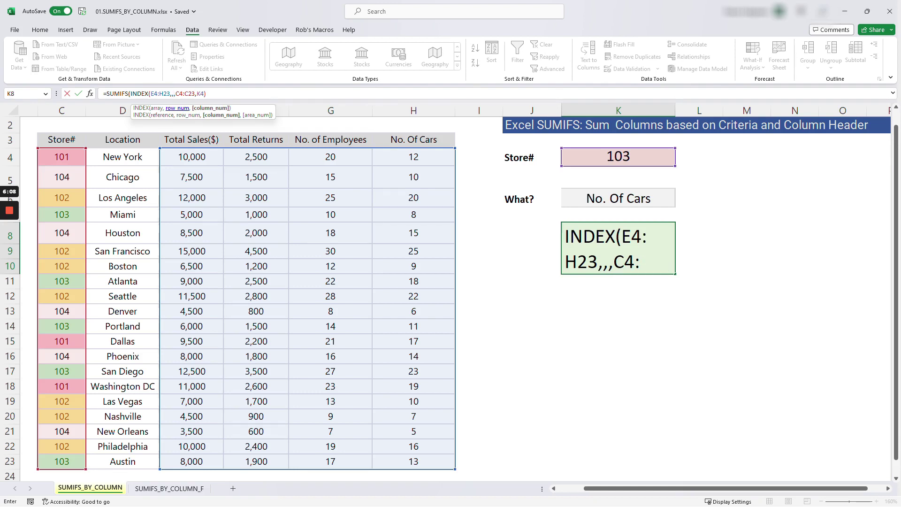
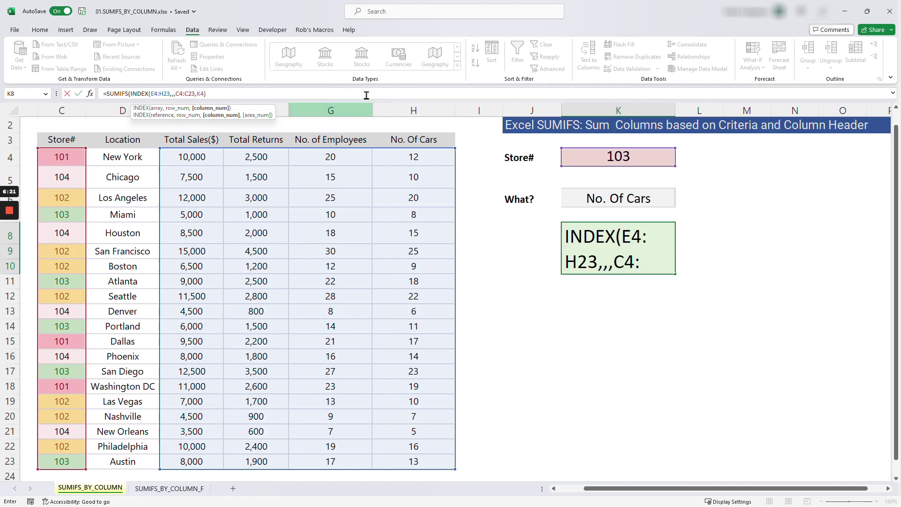
Nest a MATCH function as the INDEX column number, using the What? cell K6 as its lookup value
left_click(173, 93)
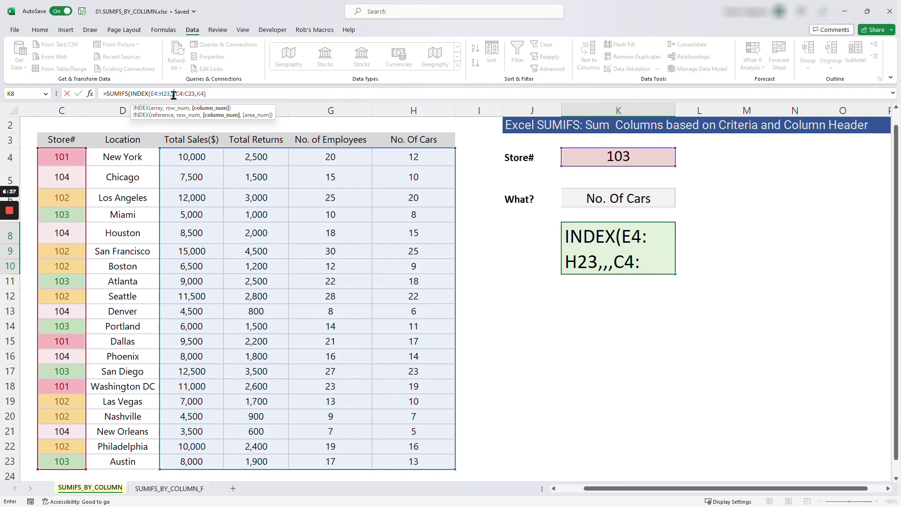
type(",MATCH(,")
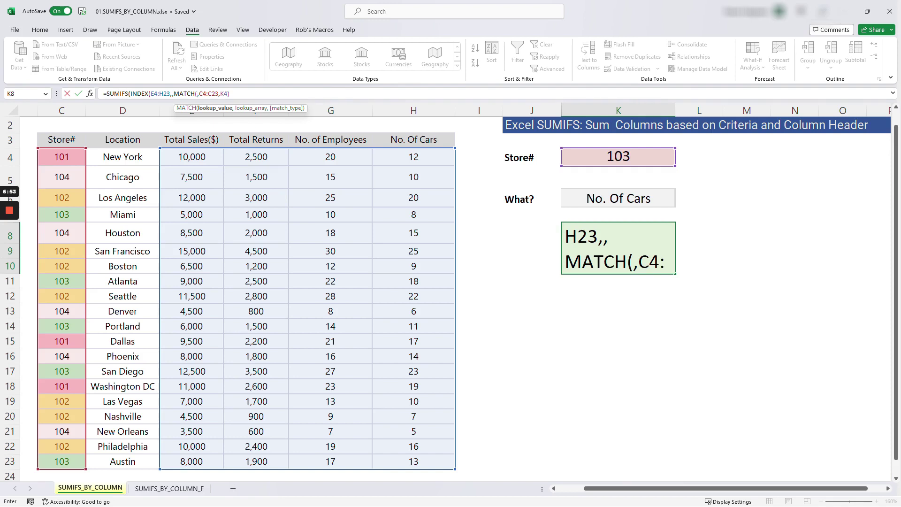
key("Up")
key("Up")
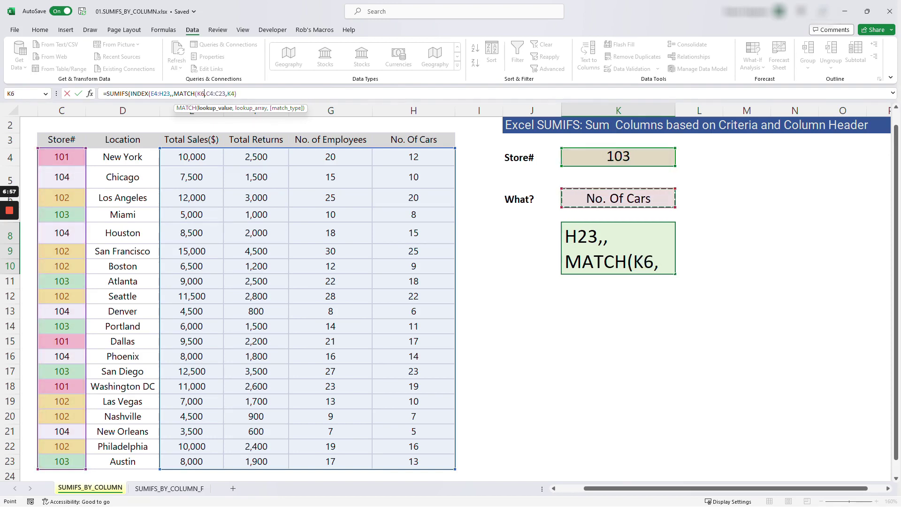
type(",")
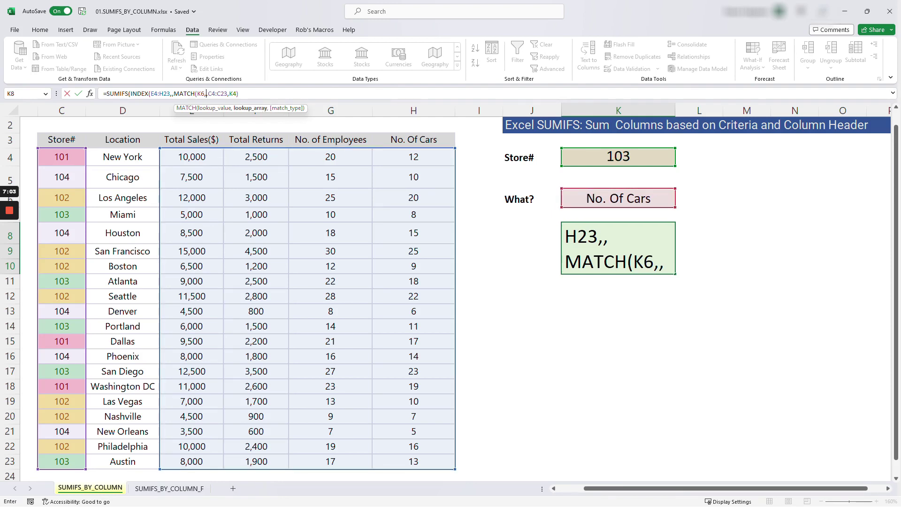
Complete MATCH with the header range E3:H3 and match type 0, close the INDEX function and enter the K8 formula
left_click_drag(187, 139, 452, 143)
type(",")
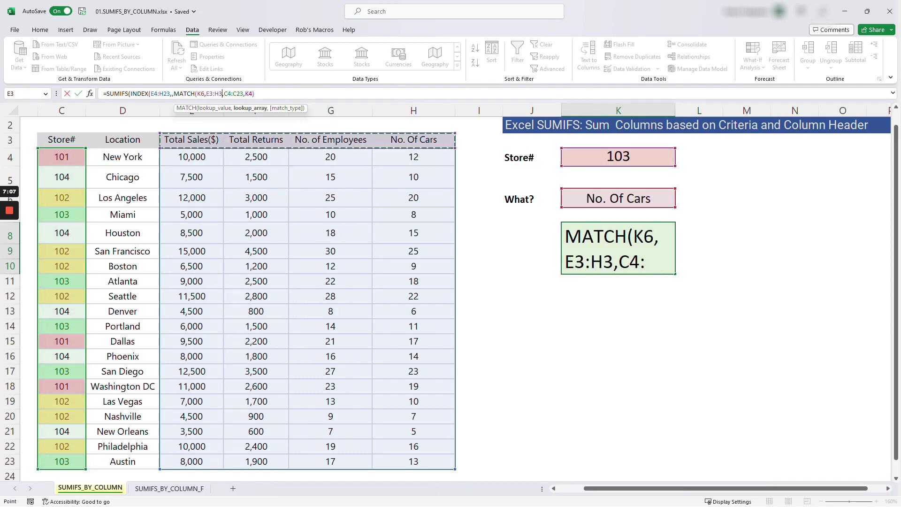
type(",")
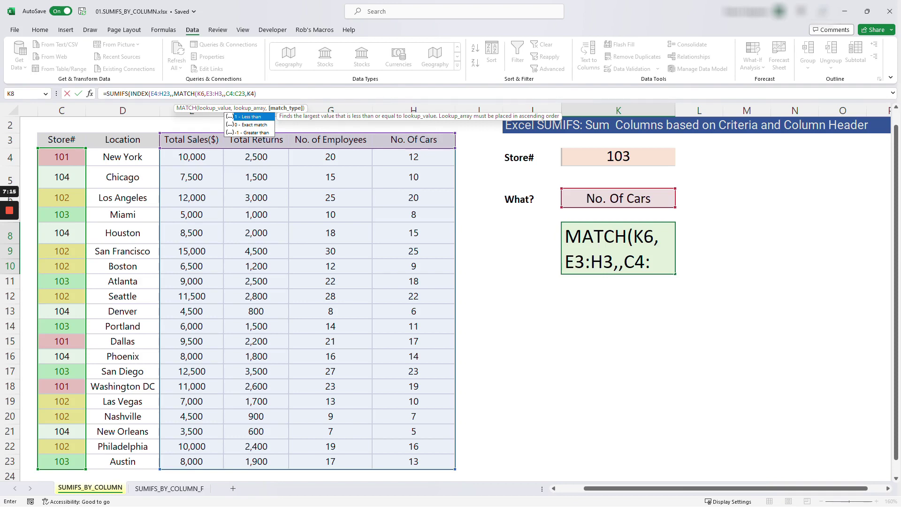
type("0")
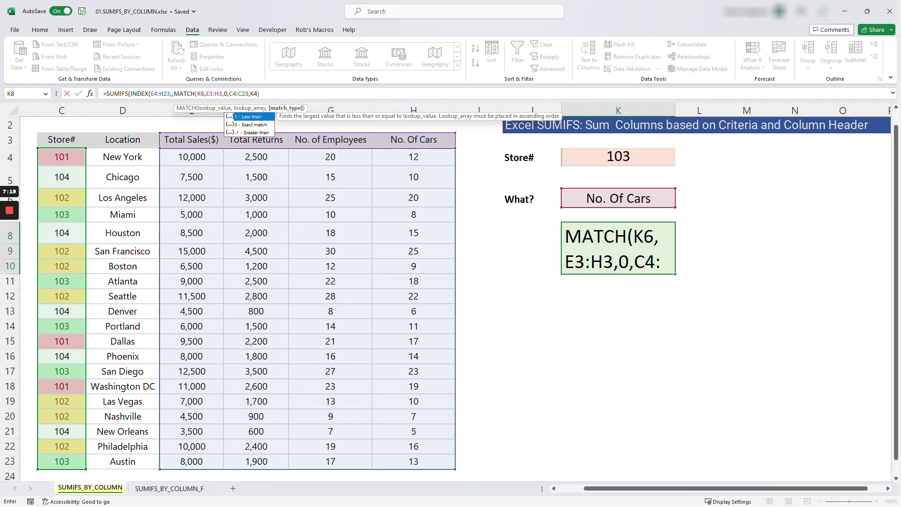
type(")")
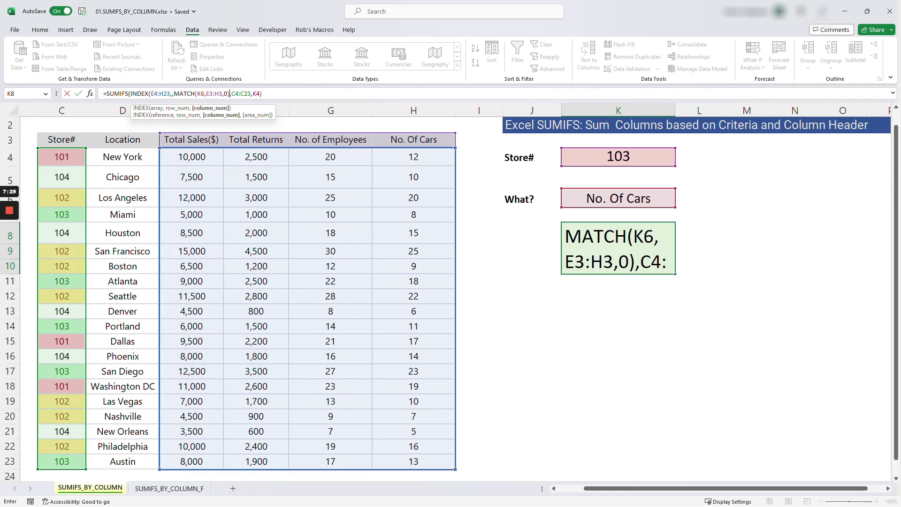
type(")")
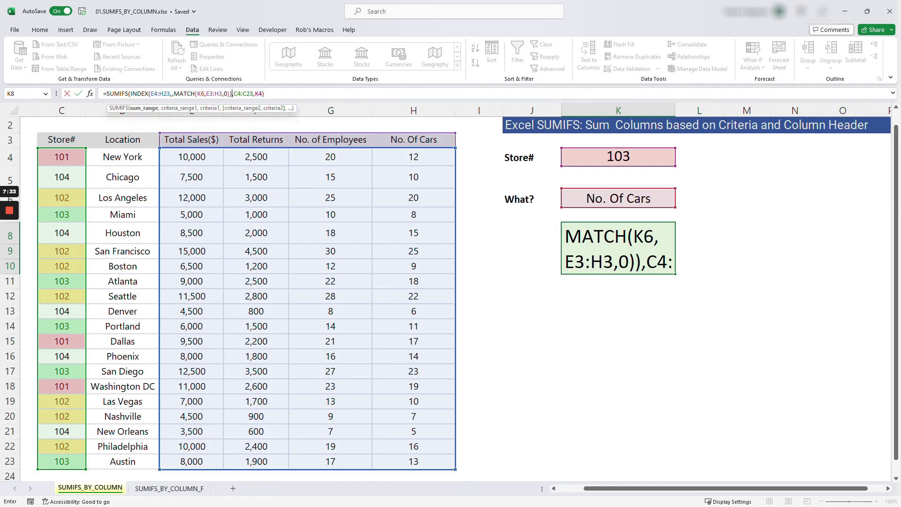
key("Return")
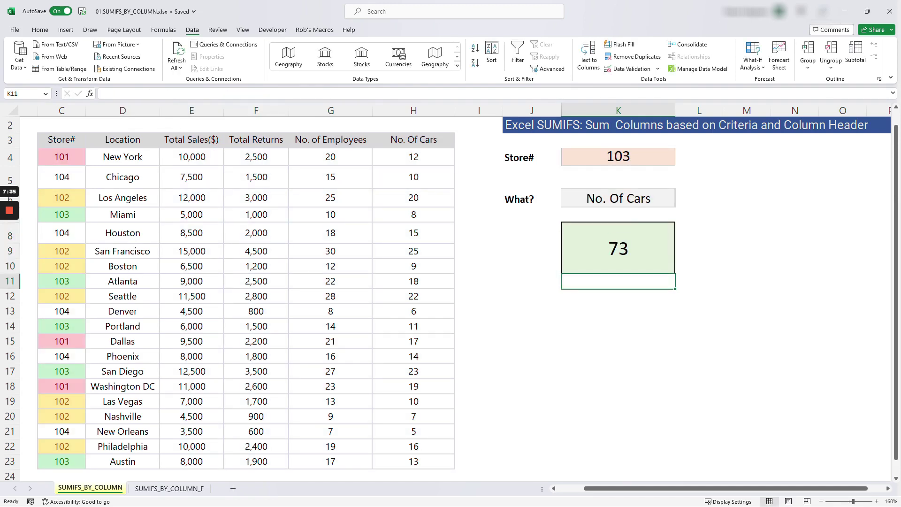
Select the No. Of Cars values for store 103 in H7, H11, H14, H17 and H23 to compare their sum with K8
left_click(618, 326)
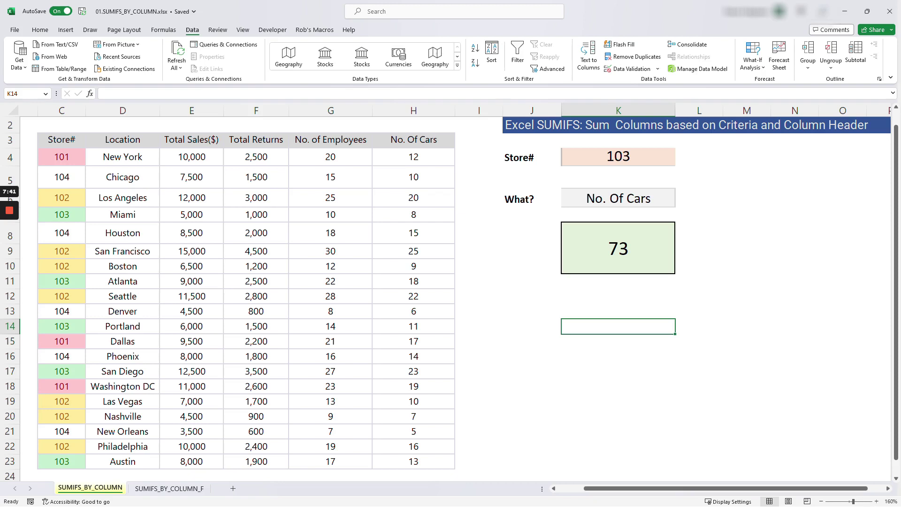
left_click(414, 215)
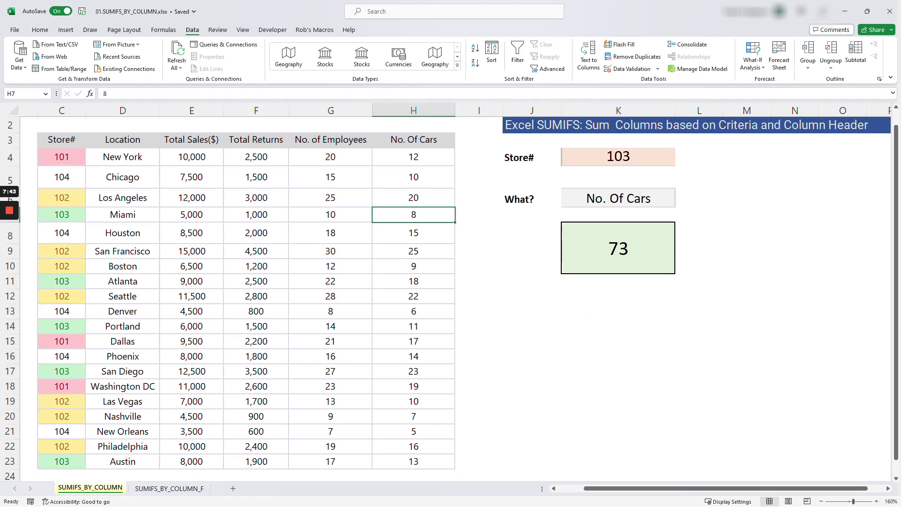
left_click(413, 326, "ctrl")
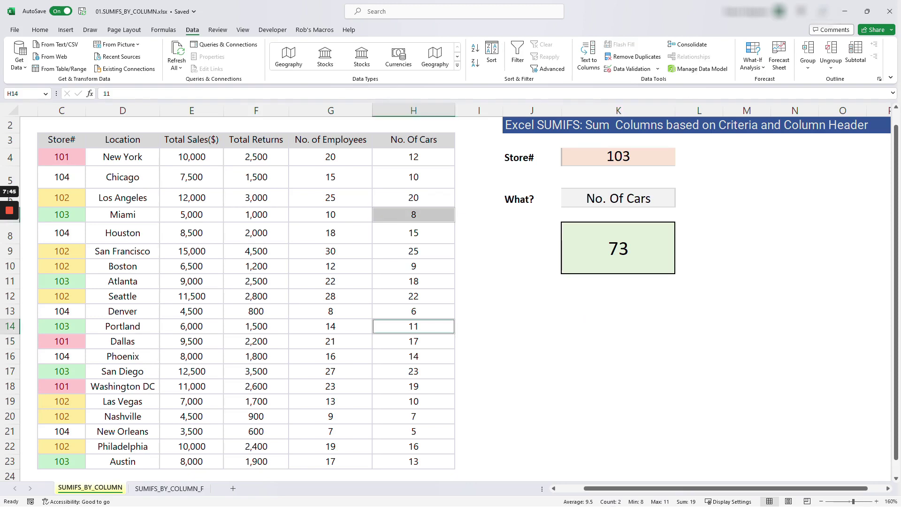
left_click(413, 372, "ctrl")
left_click(413, 461, "ctrl")
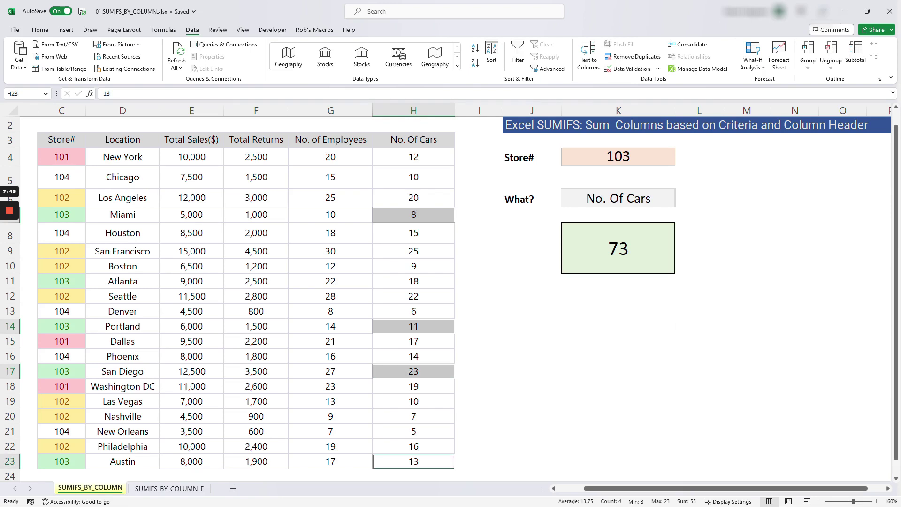
scroll(450, 291, "down", 1)
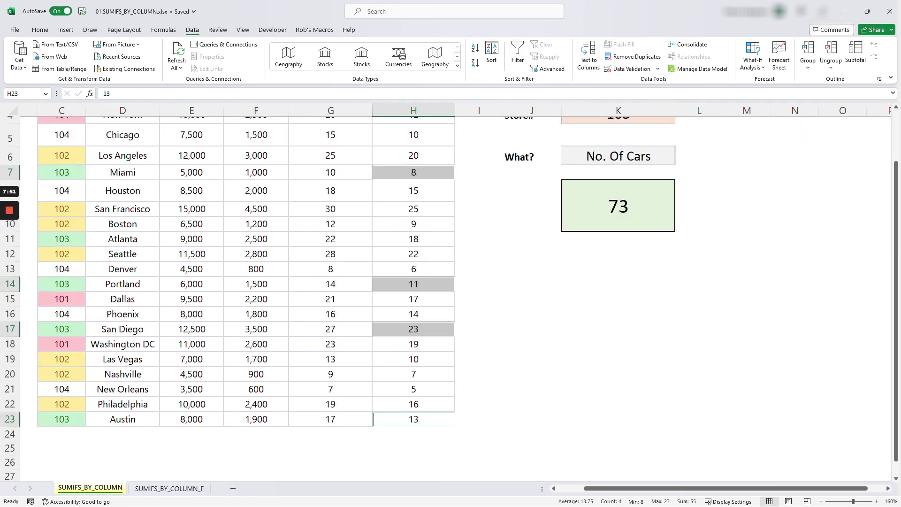
scroll(450, 291, "up", 1)
scroll(450, 291, "down", 1)
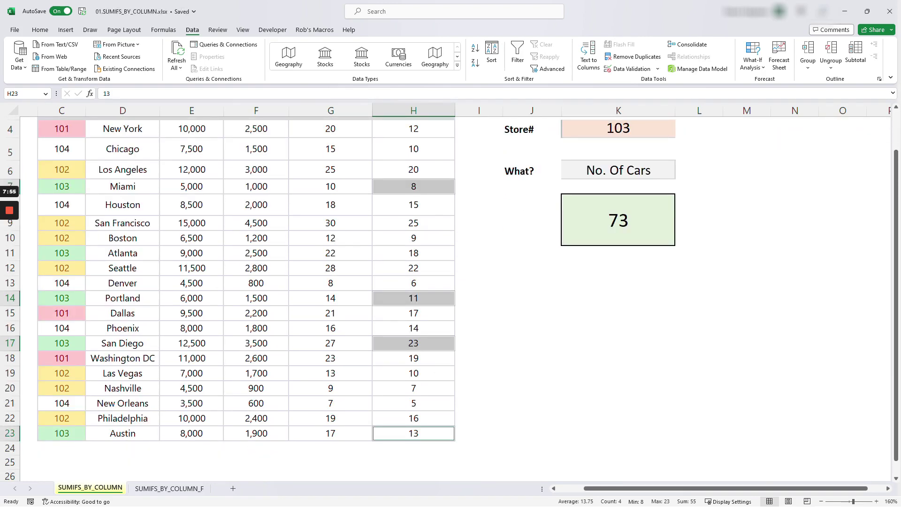
scroll(450, 291, "up", 1)
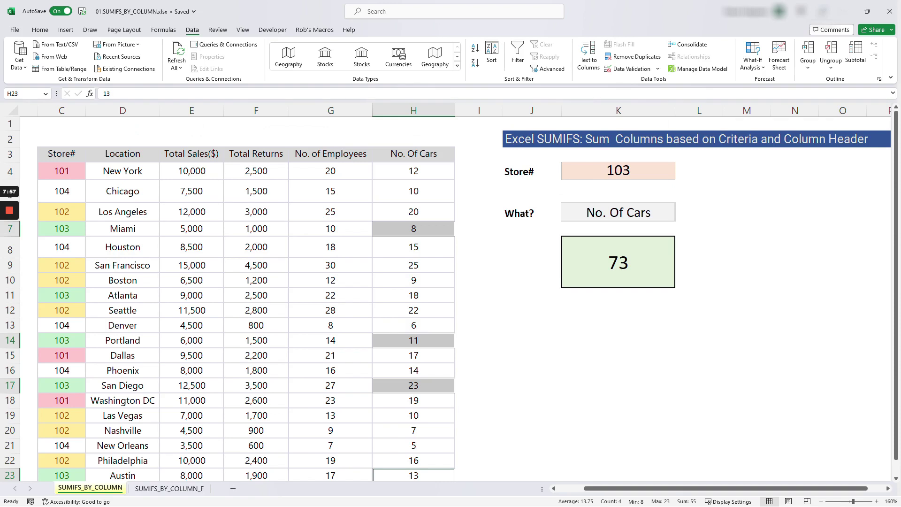
left_click(413, 295, "ctrl")
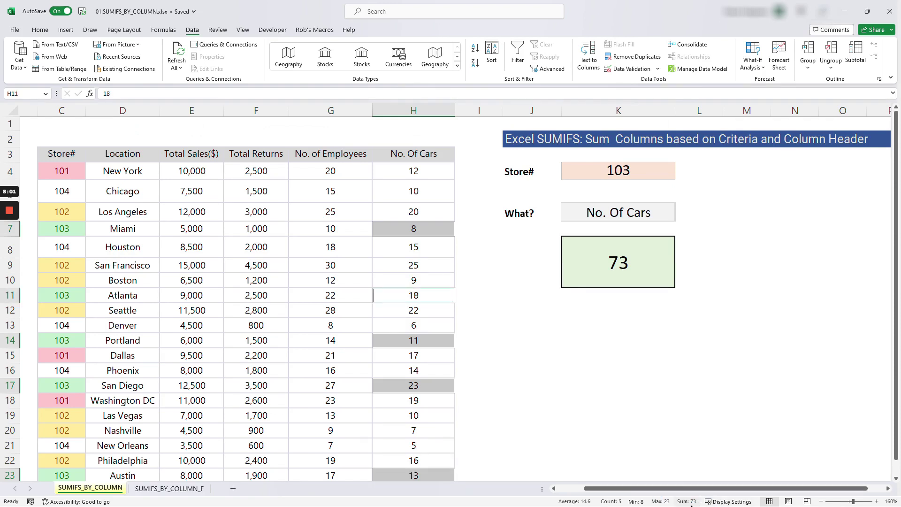
left_click(698, 228)
Set the Store# criterion in K4 to 102
left_click(644, 172)
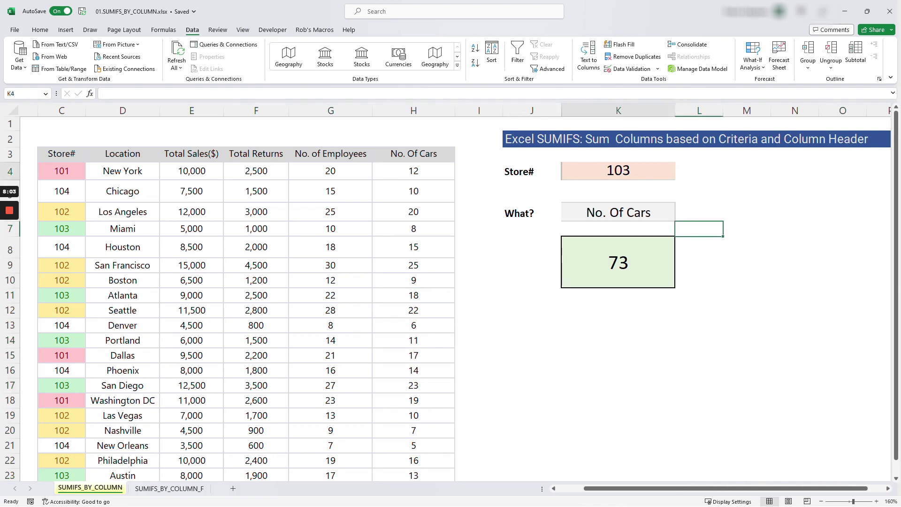
left_click(679, 175)
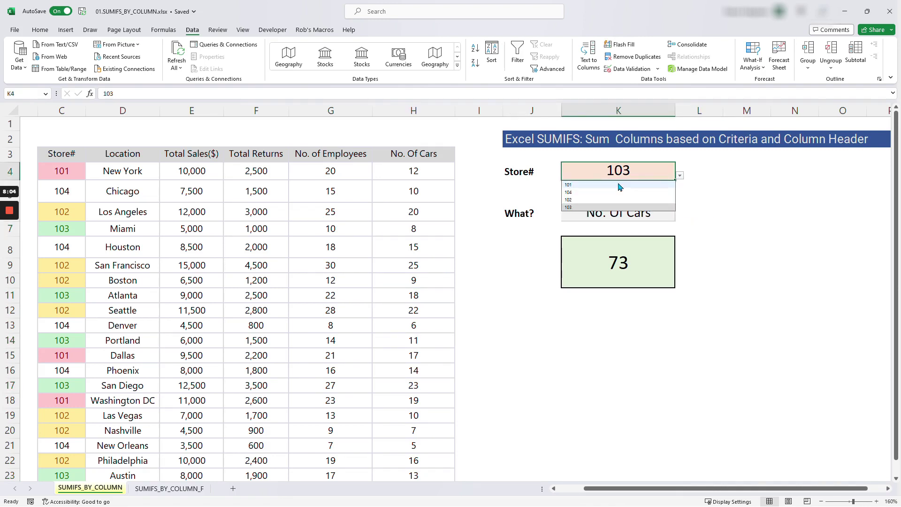
left_click(571, 201)
Set the What? criterion in K6 to Total Returns and check the result in K8
left_click(571, 206)
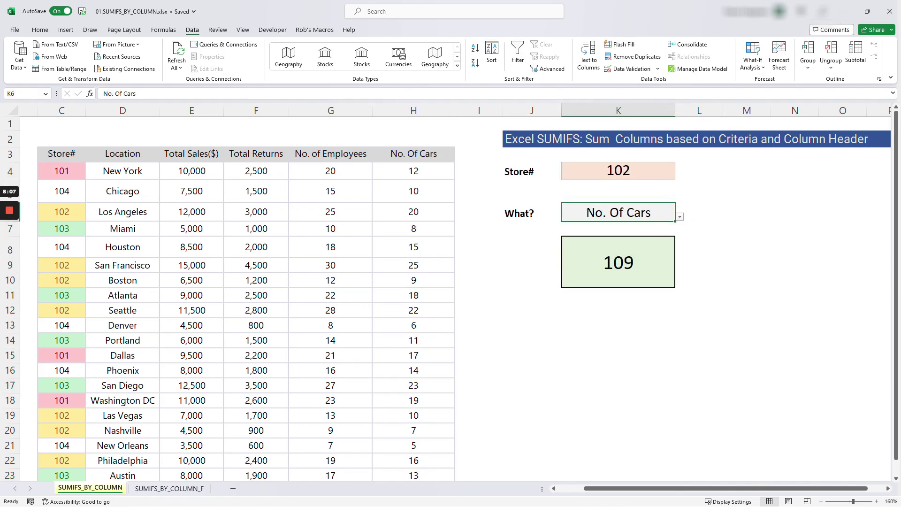
left_click(679, 217)
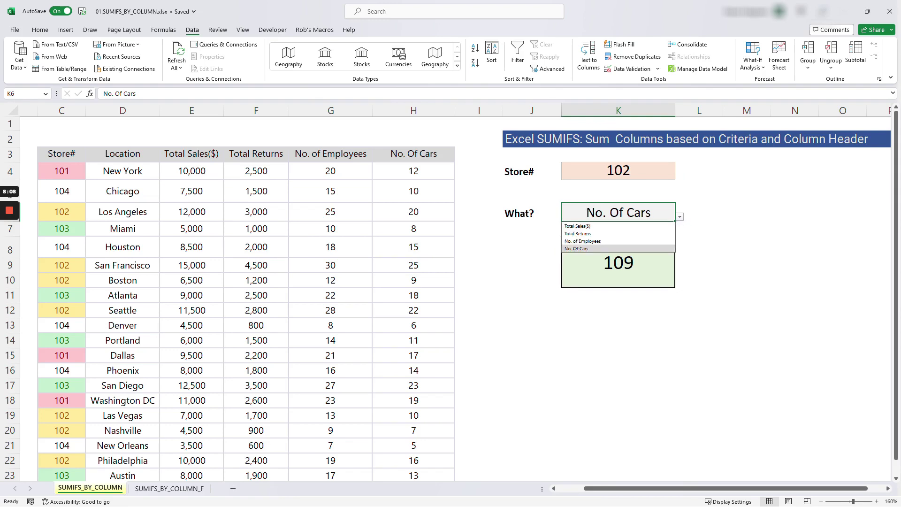
left_click(590, 234)
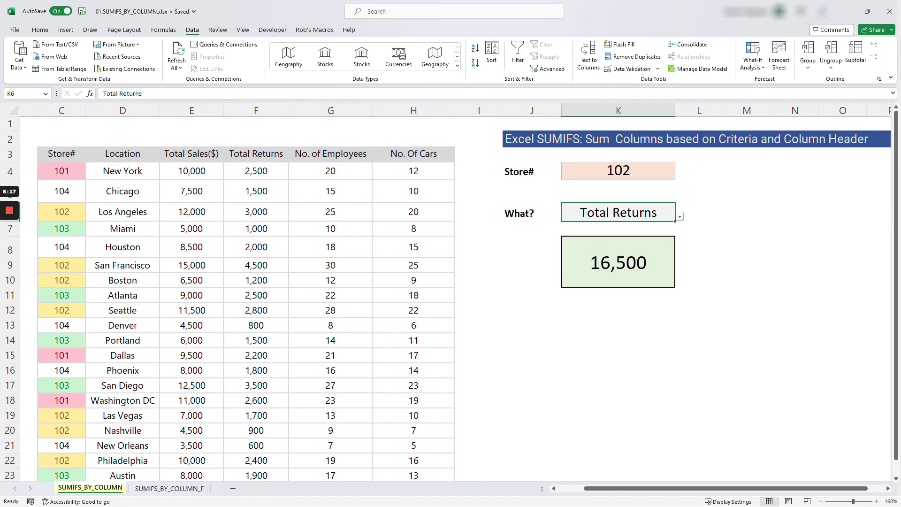
Select the Total Returns values for store 102 in F6, F9, F10, F12, F19, F20 and F22 to compare their sum with K8, then deselect them
left_click(257, 212)
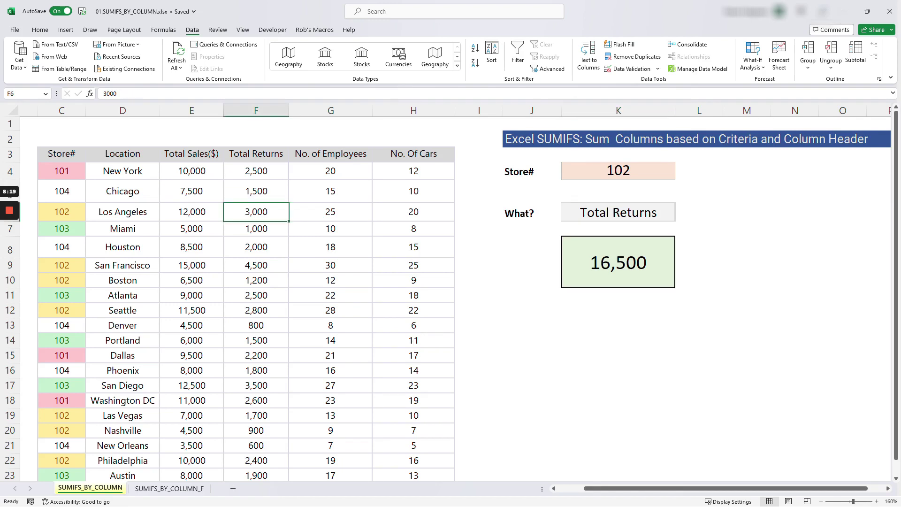
left_click(256, 266, "ctrl")
left_click(256, 281, "ctrl")
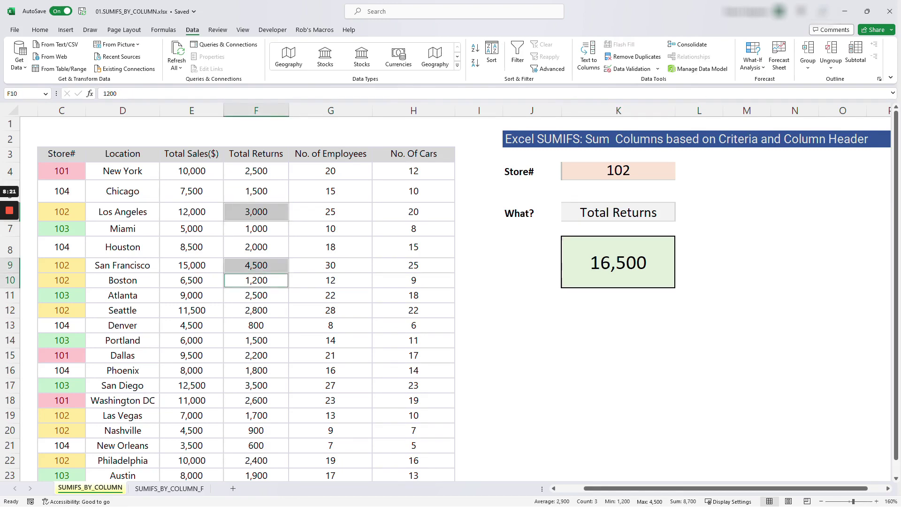
left_click(257, 310, "ctrl")
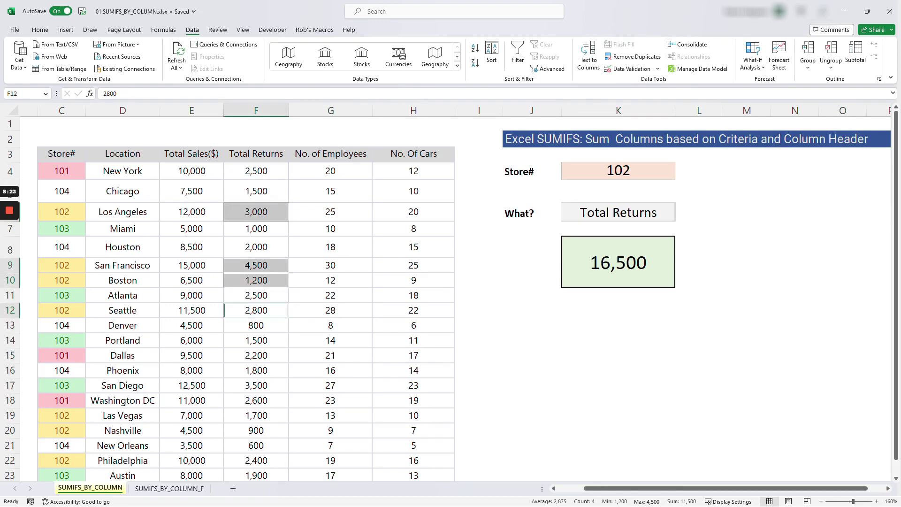
left_click(256, 415, "ctrl")
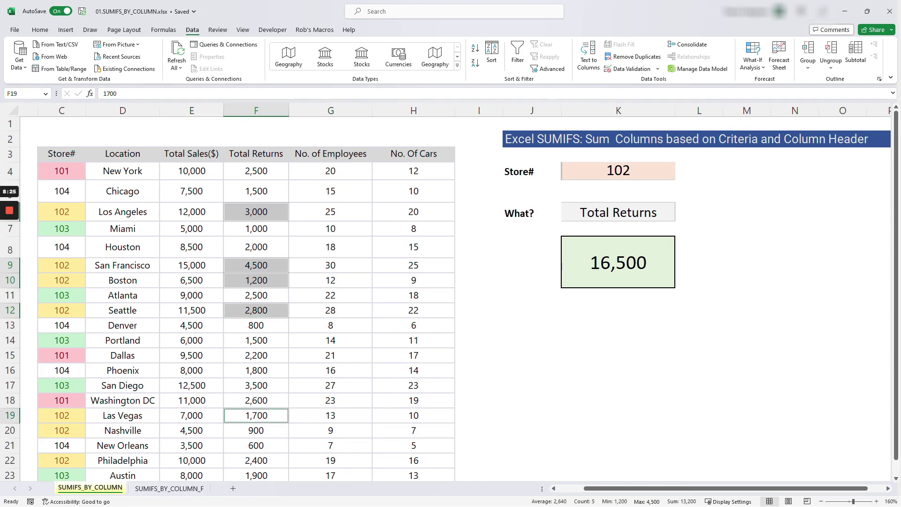
left_click(256, 430, "ctrl")
scroll(256, 300, "down", 1)
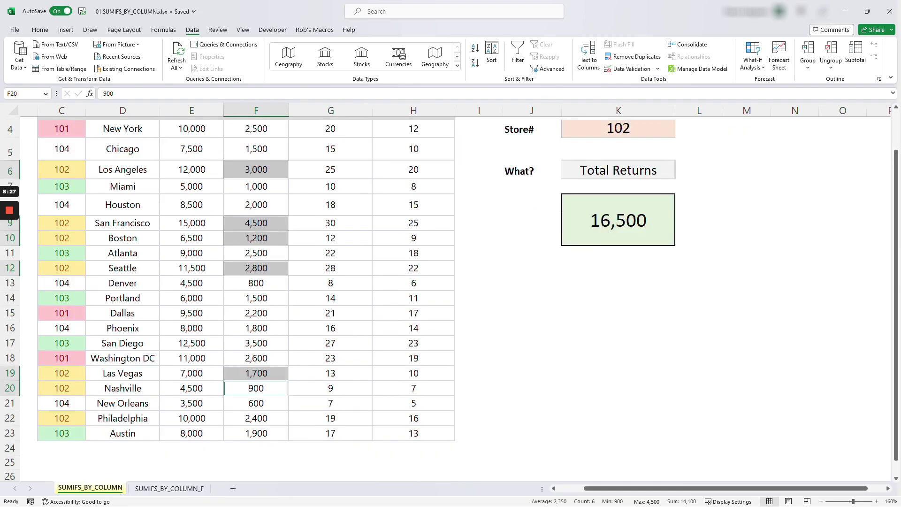
left_click(256, 418, "ctrl")
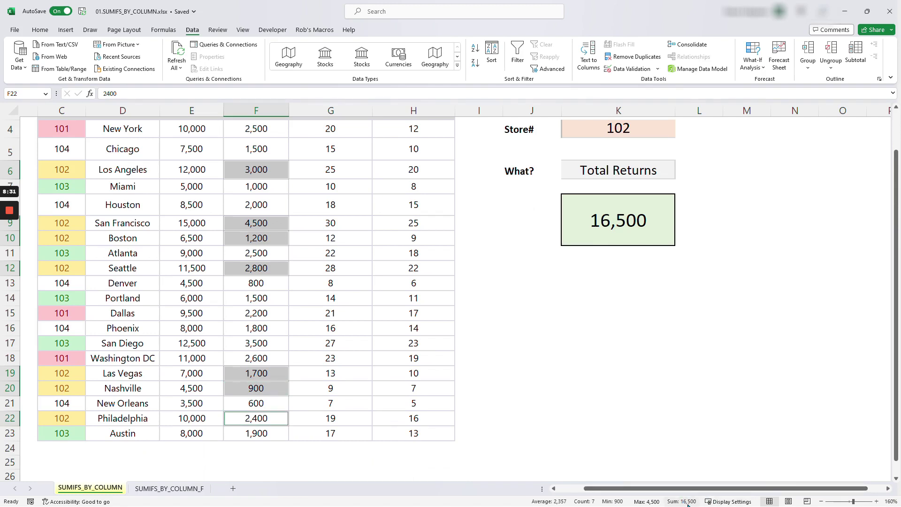
scroll(246, 301, "up", 1)
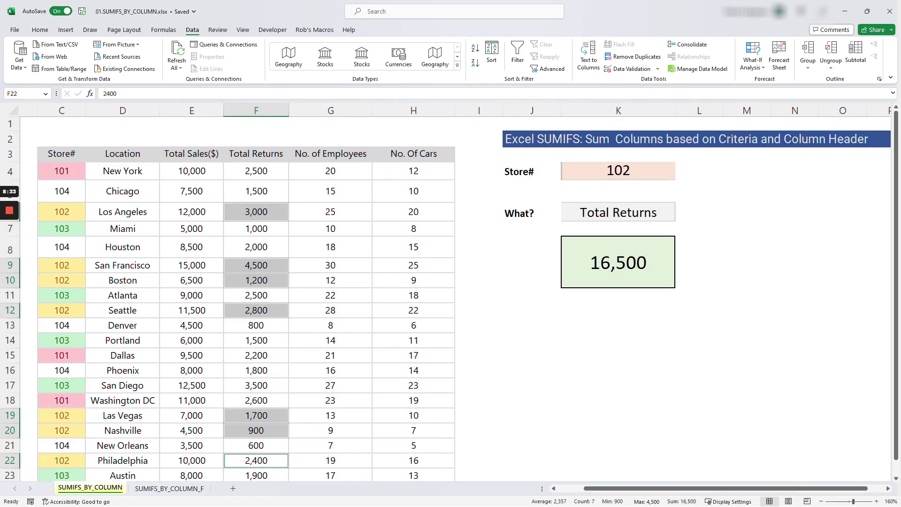
left_click(479, 296)
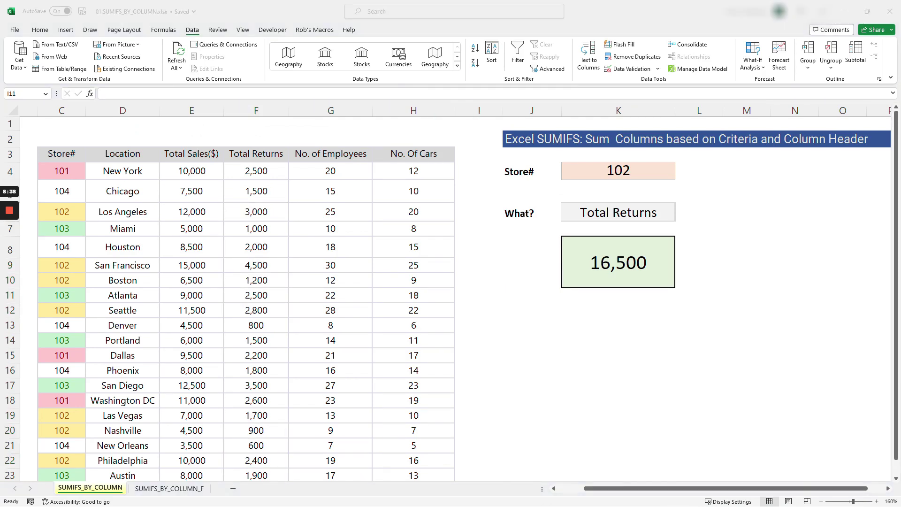
left_click(532, 355)
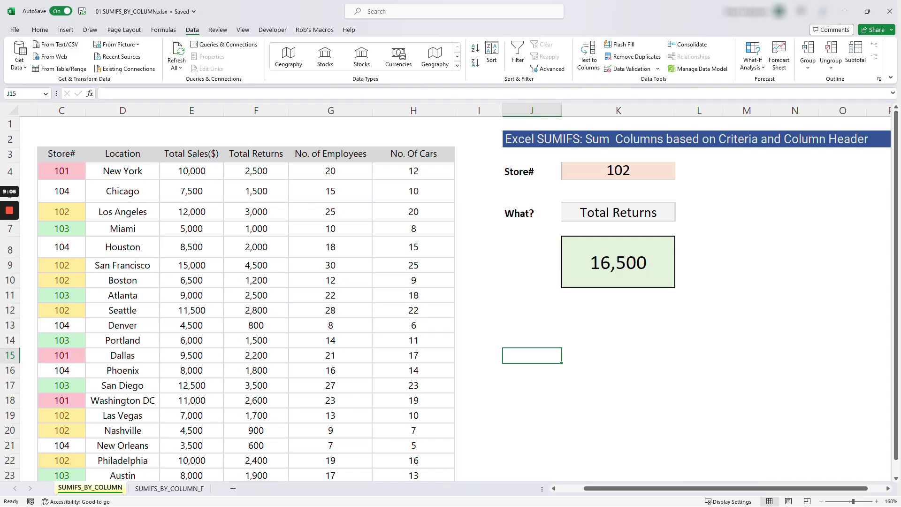